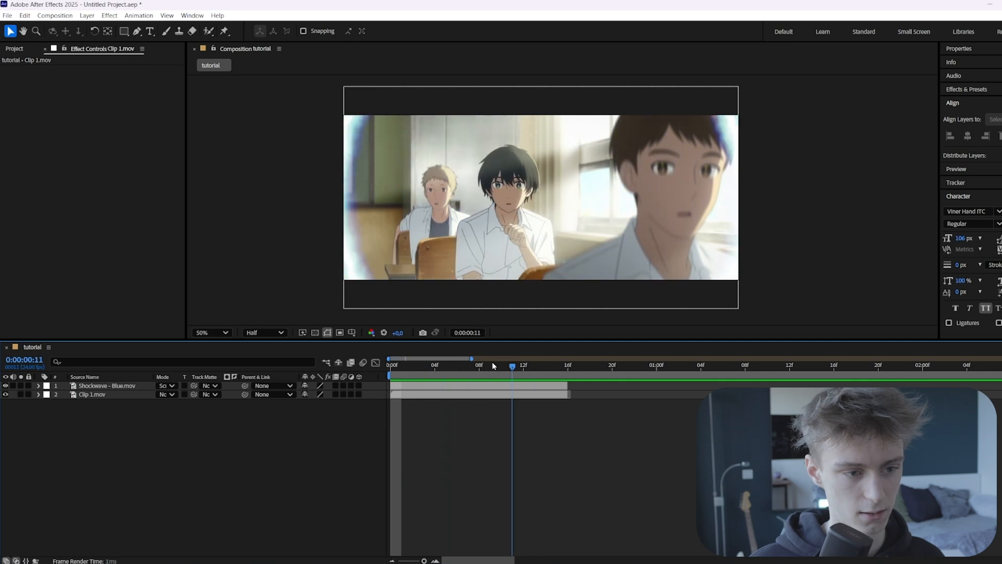
Step: Duplicate the Clip 1.mov layer beneath the Shockwave - Blue.mov layer
{"action": "left_click", "coordinate": [440, 386]}
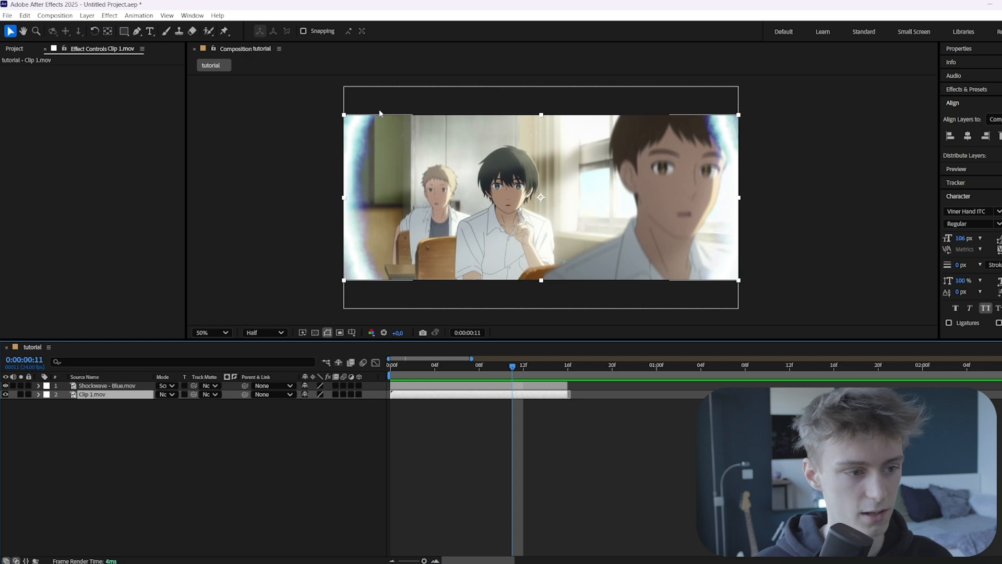
{"action": "left_click_drag", "start_coordinate": [500, 368], "coordinate": [446, 368]}
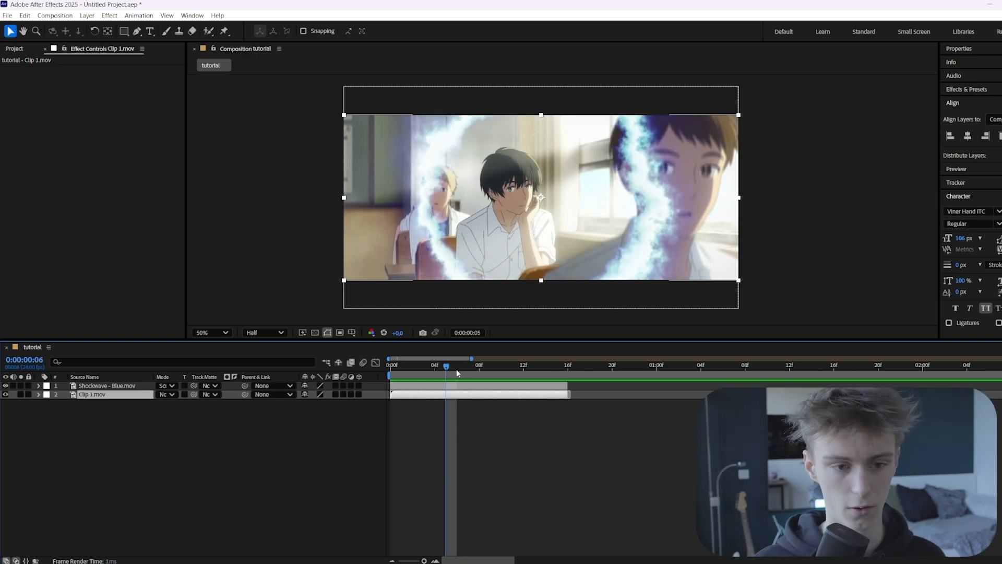
{"action": "key", "text": "Page_Down"}
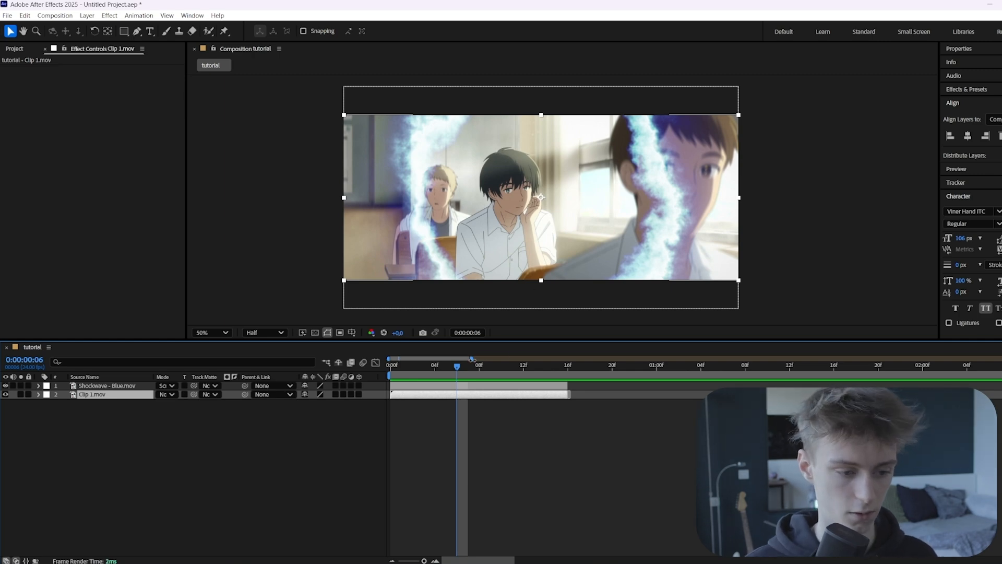
{"action": "left_click_drag", "start_coordinate": [485, 368], "coordinate": [391, 375]}
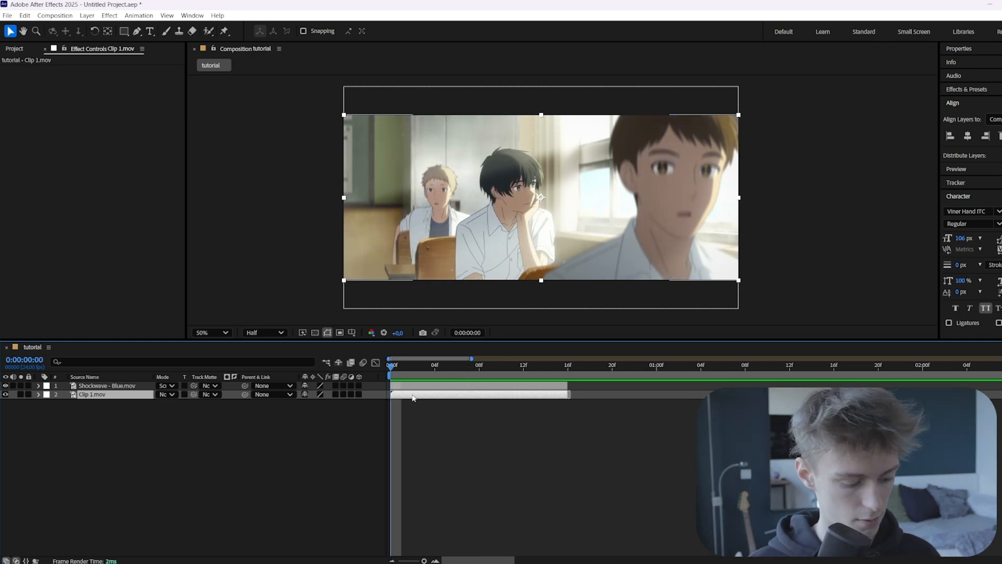
{"action": "key", "text": "ctrl+d"}
{"action": "key", "text": "space"}
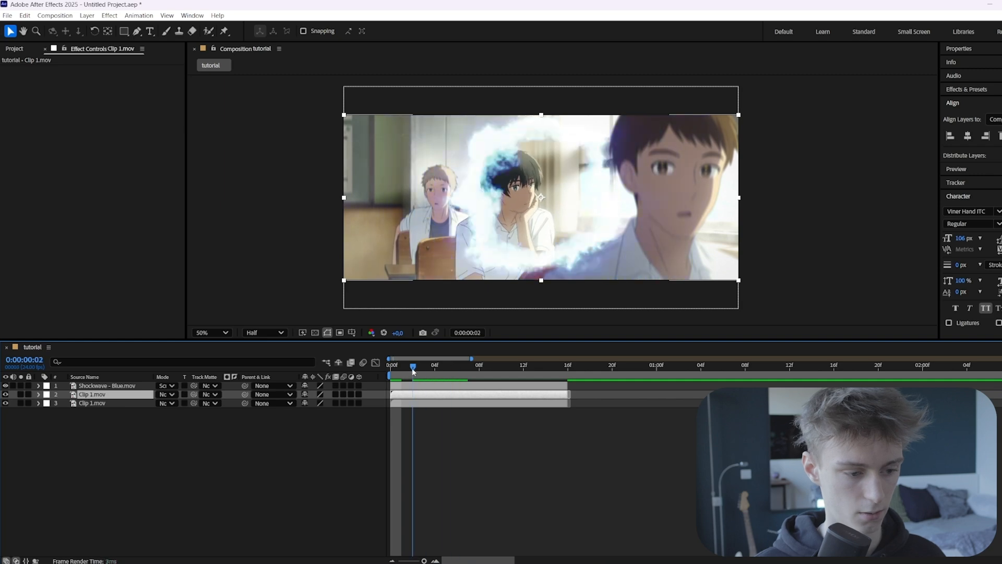
Step: Open the upper Clip 1.mov copy for rotoscoping and paint a Roto Brush foreground stroke over the brown-haired boy's face
{"action": "left_click", "coordinate": [208, 31]}
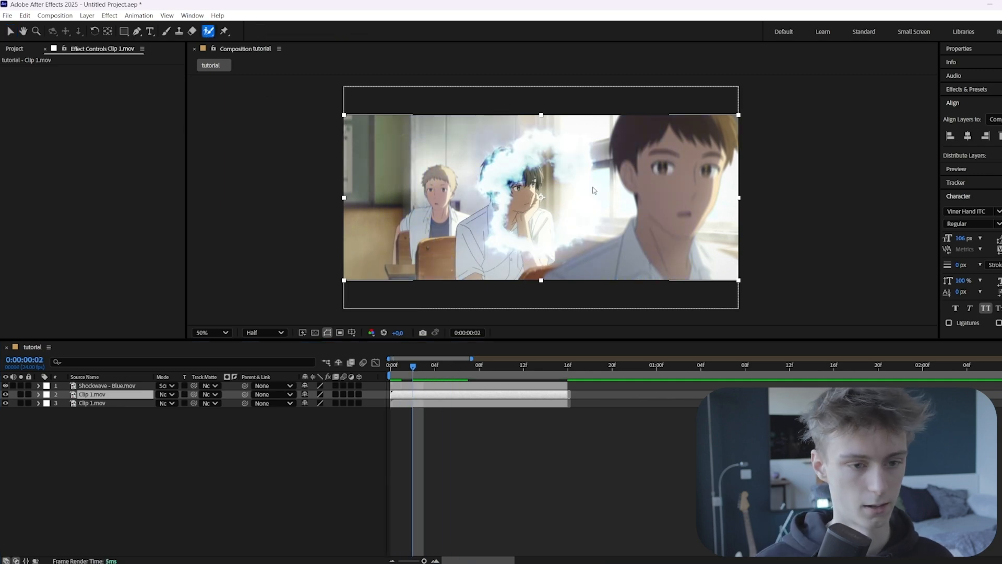
{"action": "double_click", "coordinate": [647, 184]}
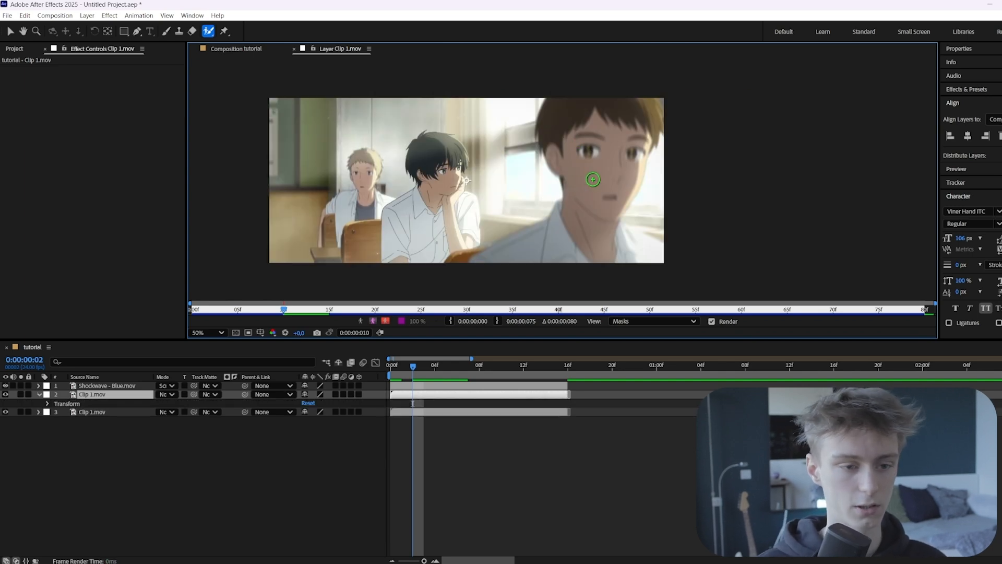
{"action": "left_click_drag", "start_coordinate": [601, 144], "coordinate": [605, 222]}
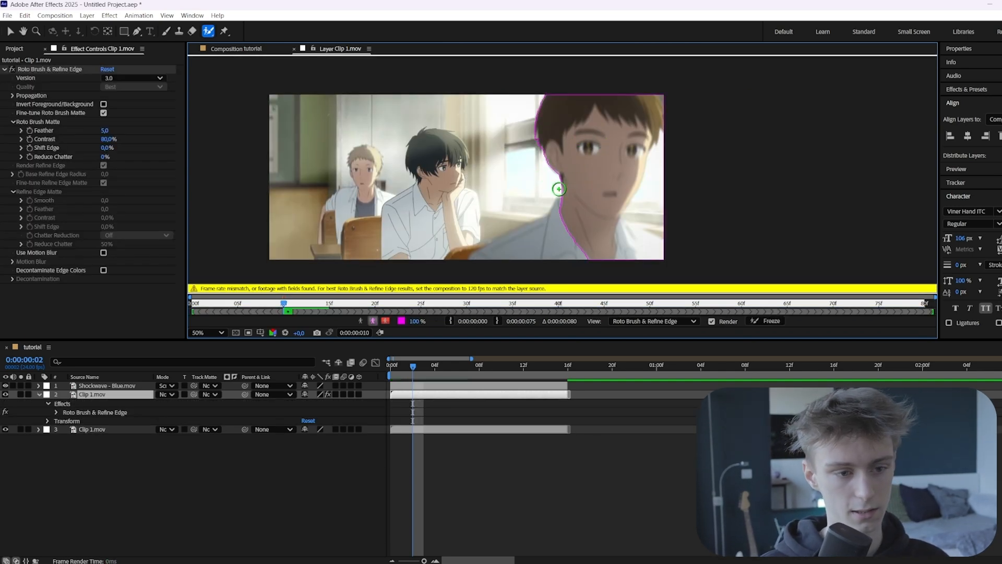
Step: Correct the Roto Brush selection by subtracting the bright background beside the foreground boy's cheek while keeping his face and shirt selected
{"action": "scroll", "coordinate": [559, 189], "scroll_direction": "up", "scroll_amount": 4}
{"action": "scroll", "coordinate": [586, 134], "scroll_direction": "down", "scroll_amount": 2}
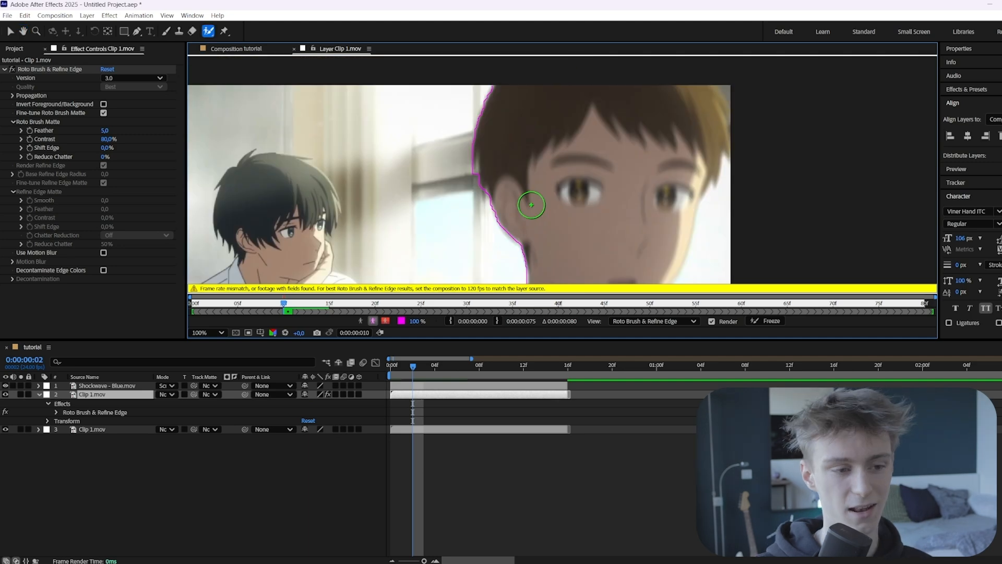
{"action": "key", "text": "space"}
{"action": "left_click_drag", "start_coordinate": [501, 200], "coordinate": [517, 181]}
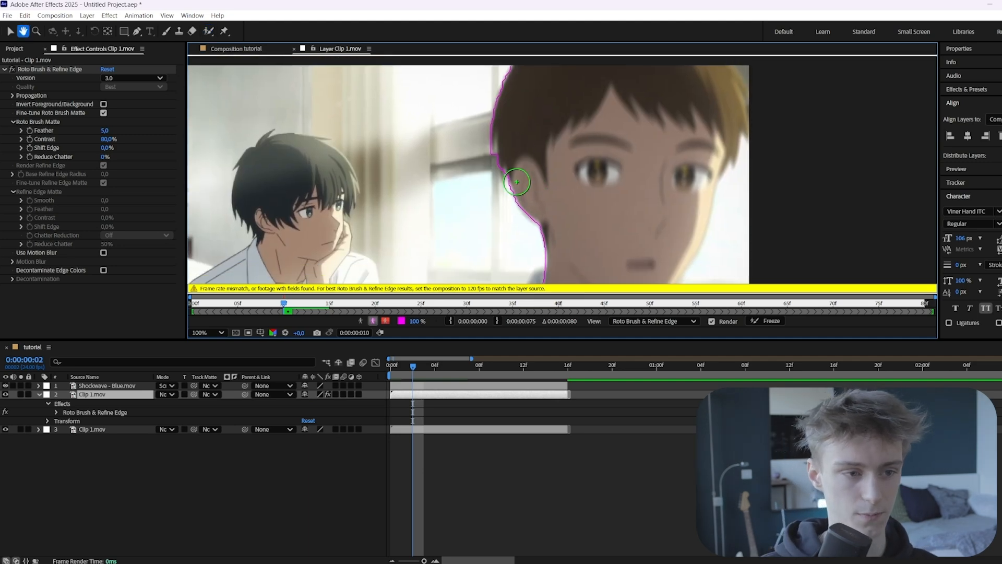
{"action": "left_click_drag", "start_coordinate": [612, 186], "coordinate": [451, 74]}
{"action": "left_click_drag", "start_coordinate": [652, 217], "coordinate": [616, 273]}
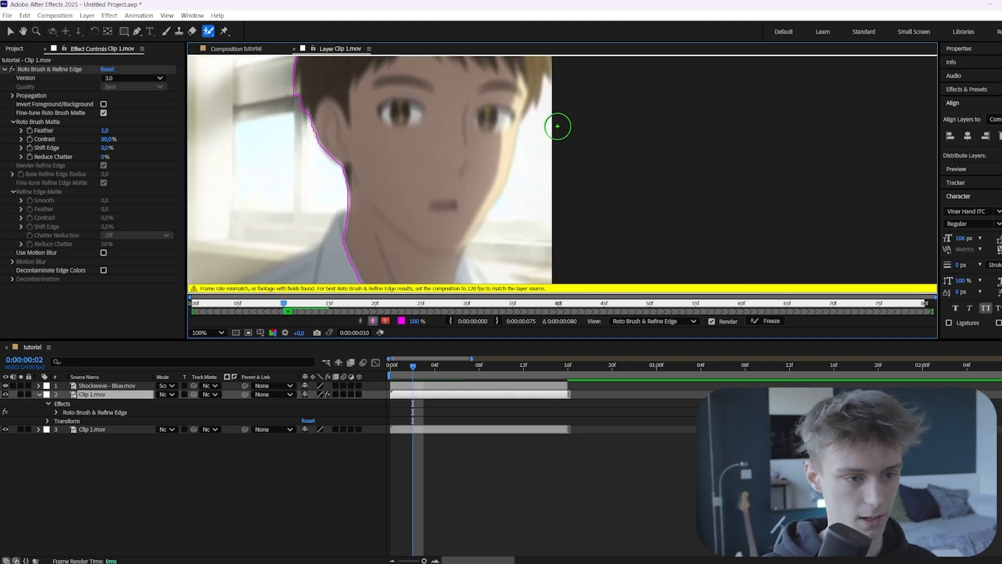
{"action": "left_click_drag", "start_coordinate": [534, 210], "coordinate": [526, 168]}
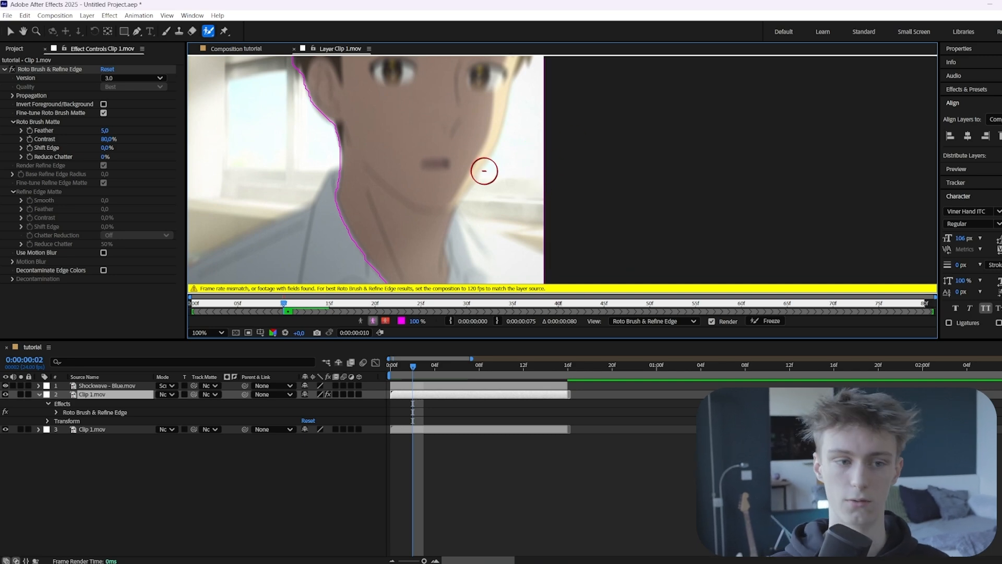
{"action": "mouse_move", "coordinate": [536, 105]}
{"action": "left_mouse_down"}
{"action": "mouse_move", "coordinate": [528, 146]}
{"action": "mouse_move", "coordinate": [538, 208]}
{"action": "left_mouse_up"}
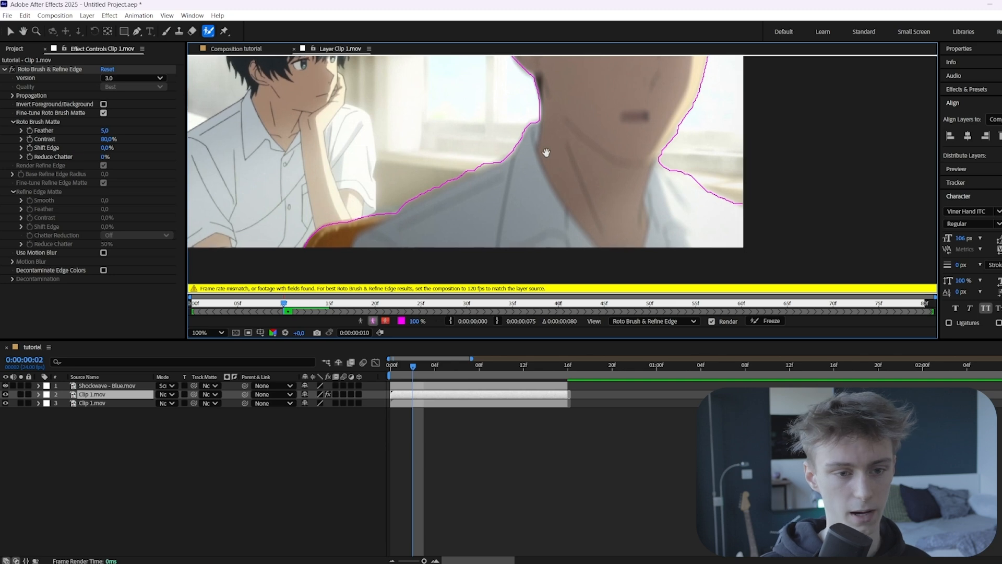
{"action": "left_click_drag", "start_coordinate": [546, 152], "coordinate": [483, 134]}
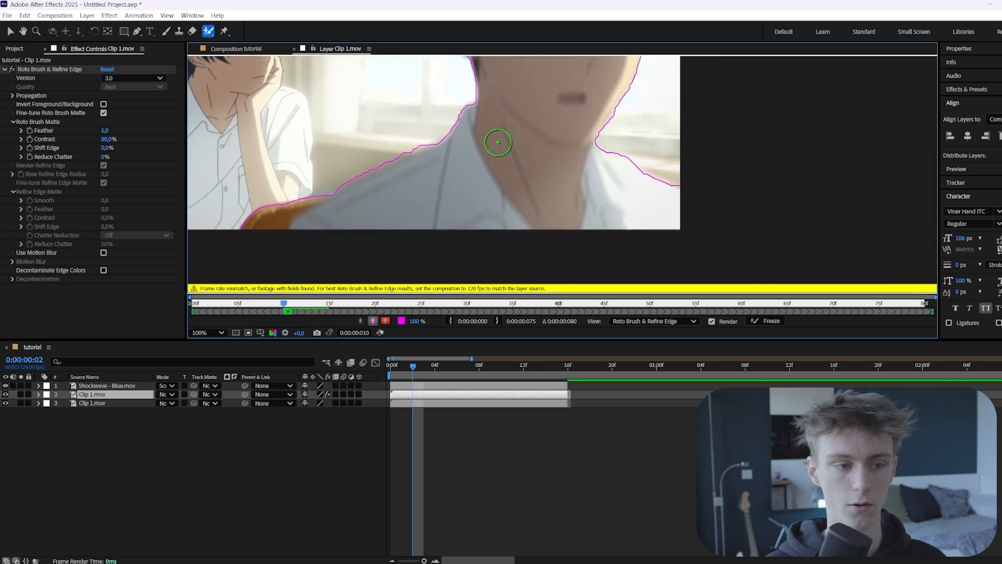
{"action": "scroll", "coordinate": [497, 170], "scroll_direction": "down", "scroll_amount": 1}
{"action": "left_click_drag", "start_coordinate": [497, 168], "coordinate": [521, 195]}
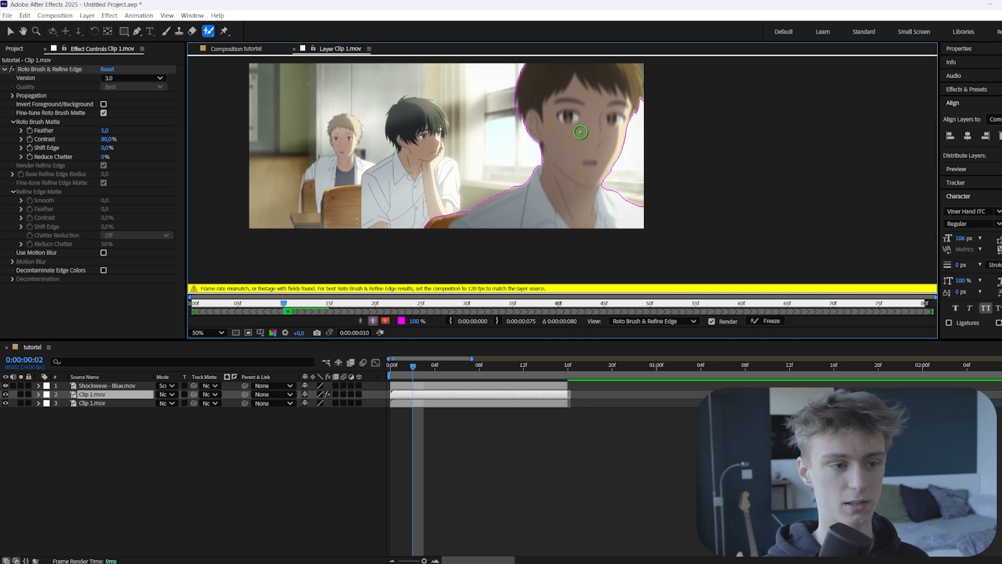
{"action": "left_click_drag", "start_coordinate": [580, 132], "coordinate": [597, 157]}
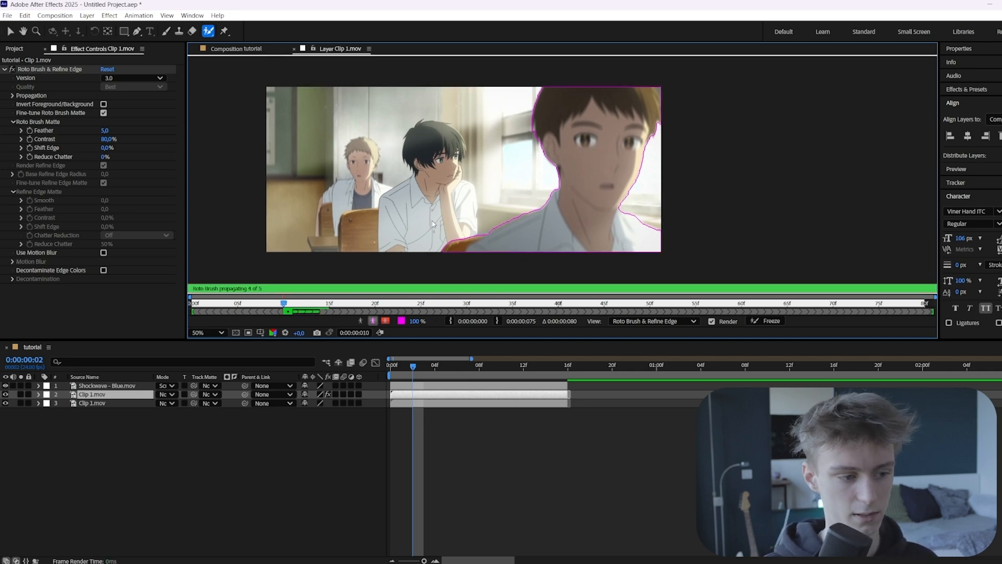
Step: Refine the hair edges on both sides of the foreground boy's head at frame 25 with the Refine Edge tool, and freeze the Roto Brush result
{"action": "mouse_move", "coordinate": [297, 307]}
{"action": "left_mouse_down"}
{"action": "mouse_move", "coordinate": [403, 310]}
{"action": "mouse_move", "coordinate": [383, 308]}
{"action": "left_mouse_up"}
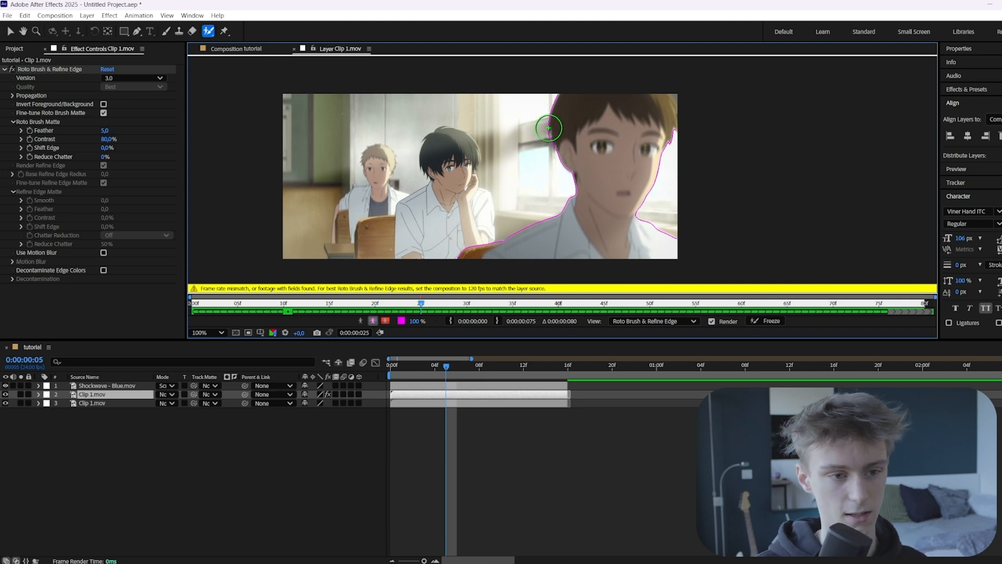
{"action": "scroll", "coordinate": [550, 126], "scroll_direction": "up", "scroll_amount": 2}
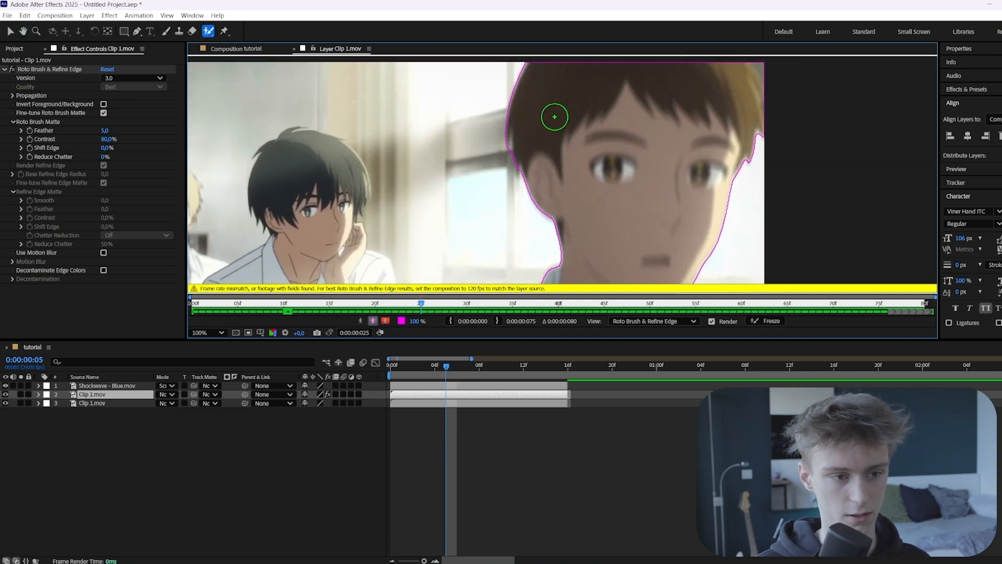
{"action": "left_click", "coordinate": [209, 31]}
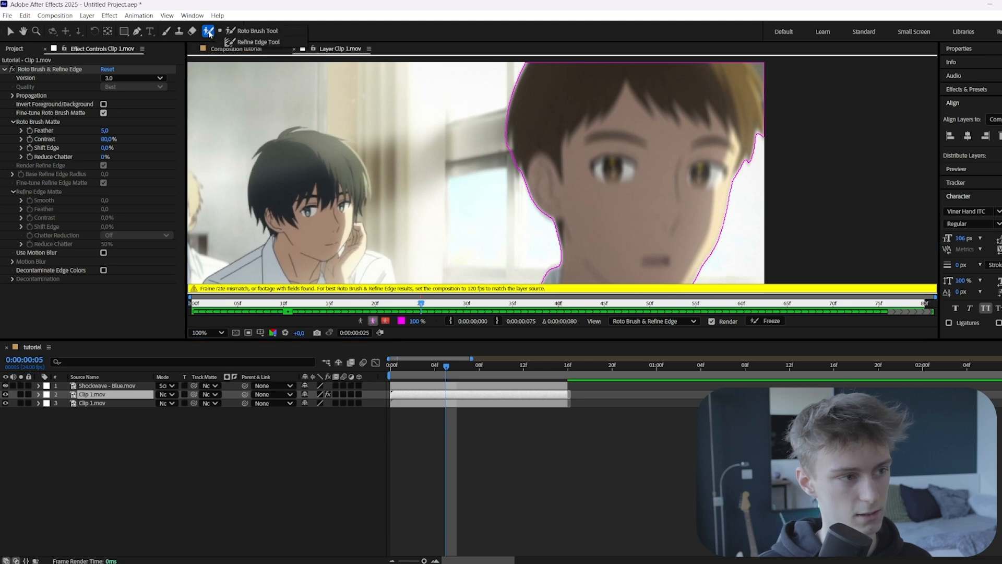
{"action": "left_click", "coordinate": [242, 46]}
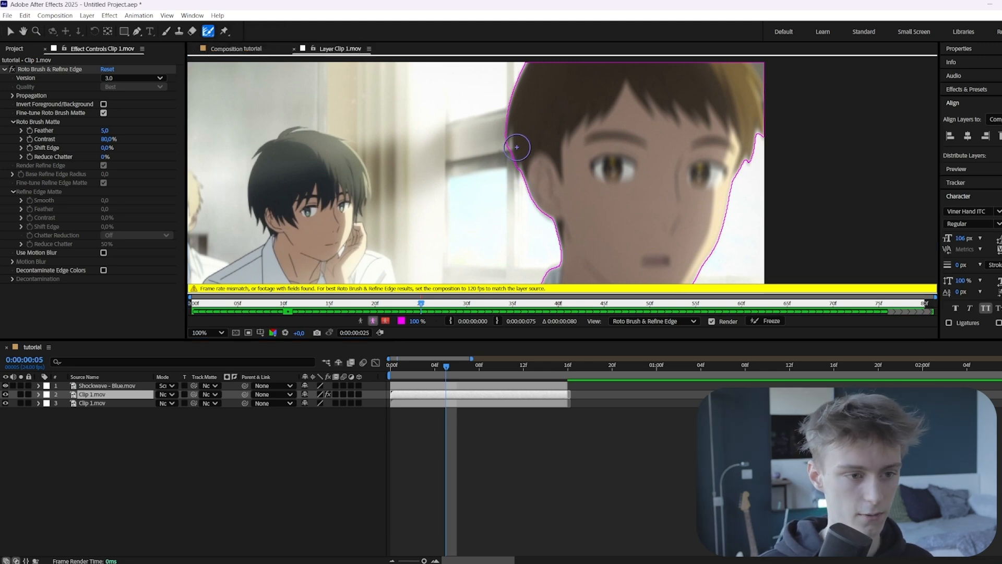
{"action": "left_click_drag", "start_coordinate": [508, 130], "coordinate": [521, 173]}
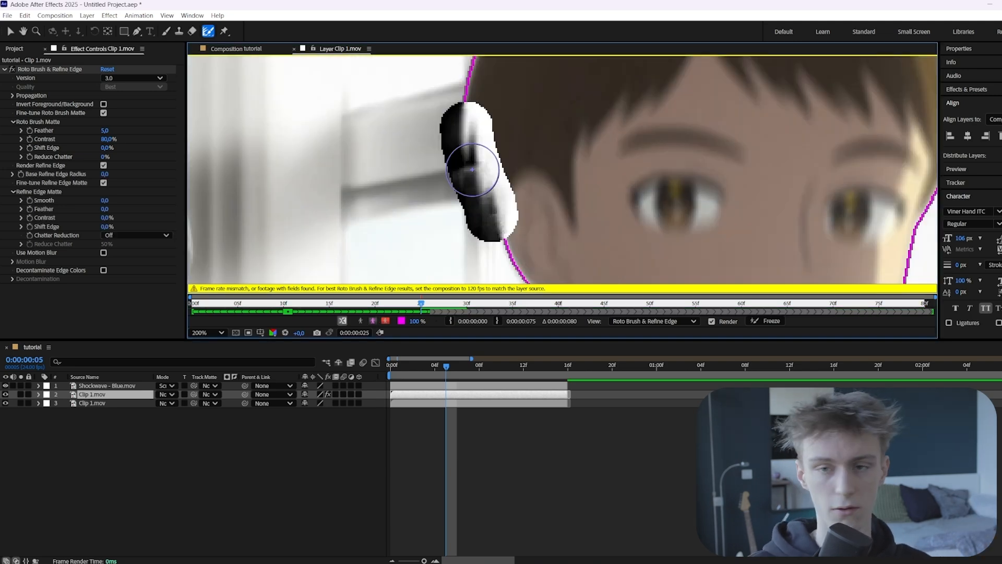
{"action": "mouse_move", "coordinate": [625, 187]}
{"action": "left_mouse_down"}
{"action": "mouse_move", "coordinate": [312, 157]}
{"action": "mouse_move", "coordinate": [549, 222]}
{"action": "left_mouse_up"}
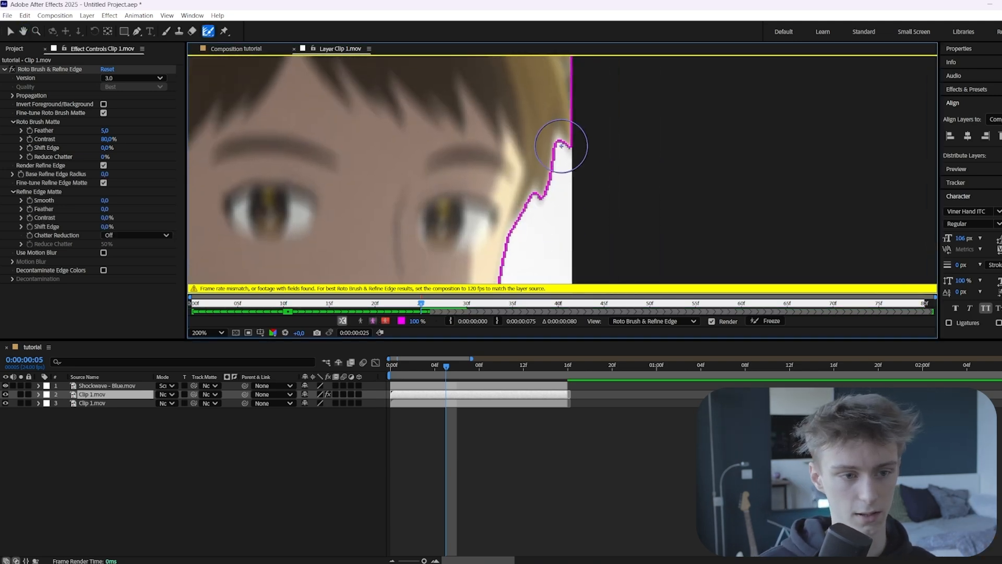
{"action": "left_click_drag", "start_coordinate": [559, 134], "coordinate": [520, 218]}
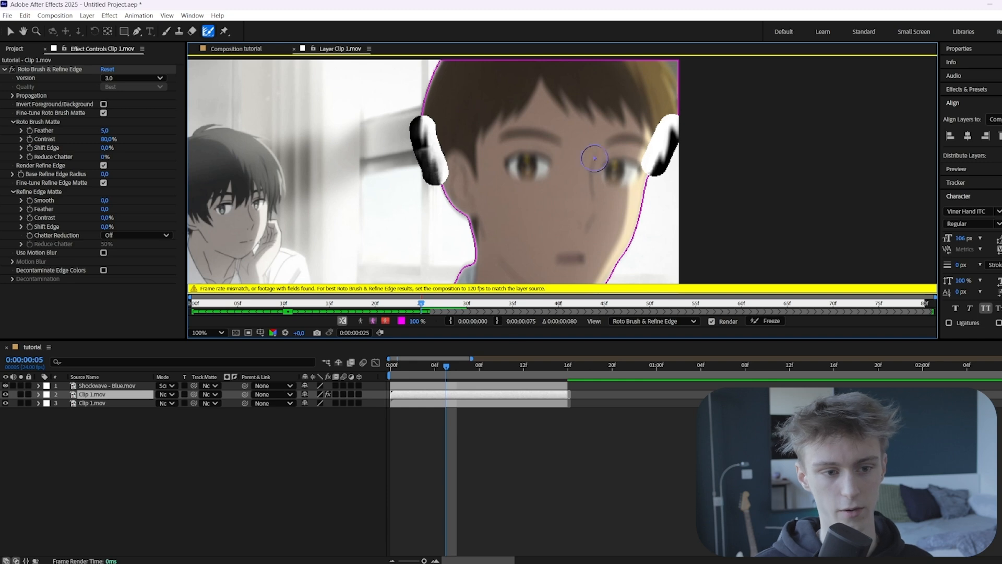
{"action": "scroll", "coordinate": [553, 167], "scroll_direction": "down", "scroll_amount": 4}
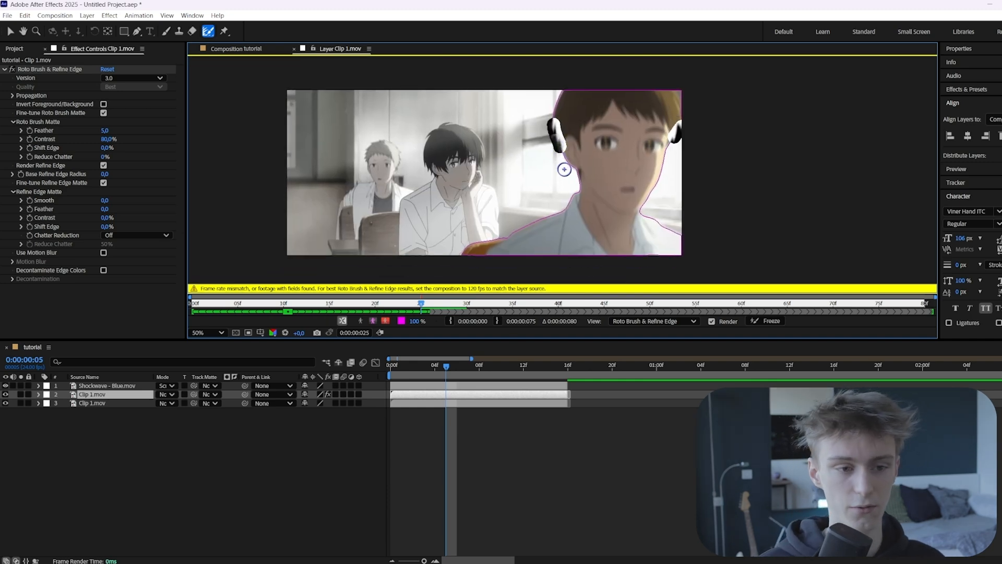
{"action": "left_click", "coordinate": [766, 321]}
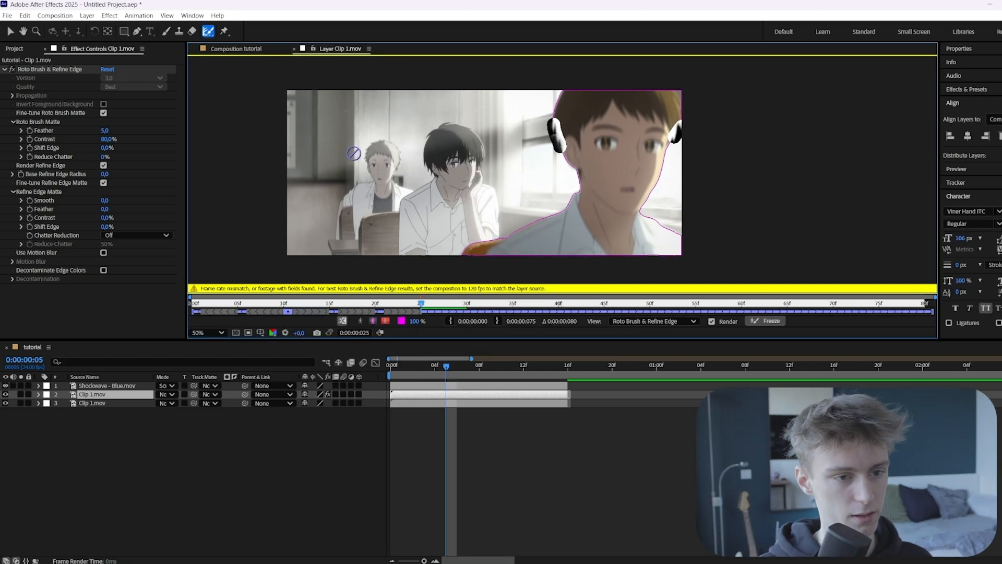
{"action": "left_click", "coordinate": [294, 49]}
Step: Set the Shockwave - Blue.mov layer's label color to Aqua
{"action": "left_click", "coordinate": [113, 387]}
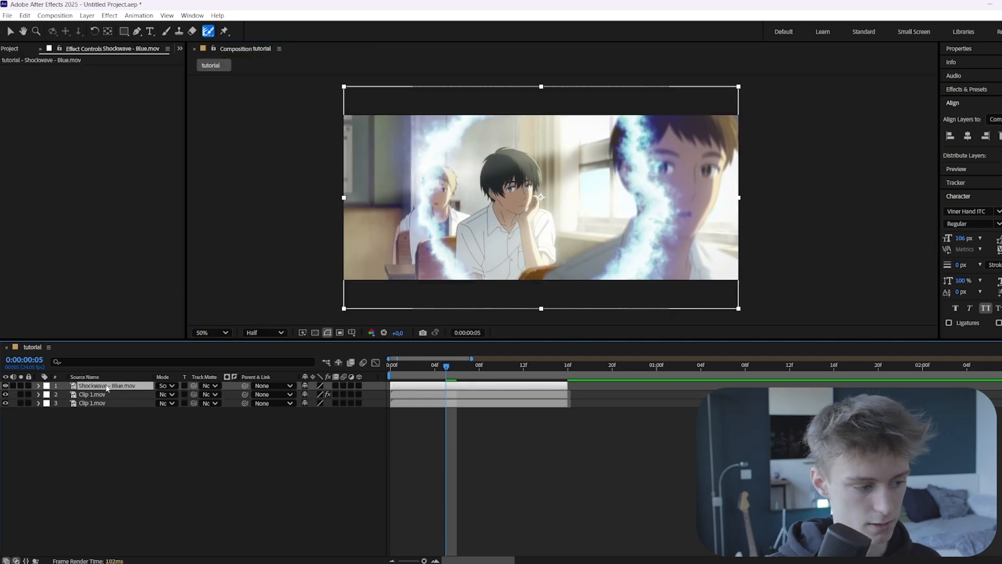
{"action": "left_click", "coordinate": [47, 386]}
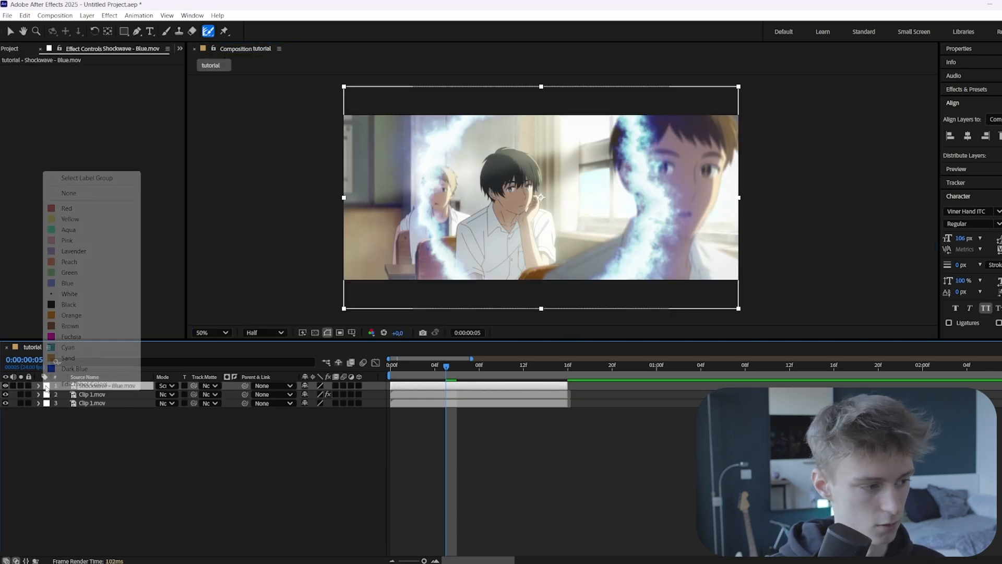
{"action": "left_click", "coordinate": [76, 230]}
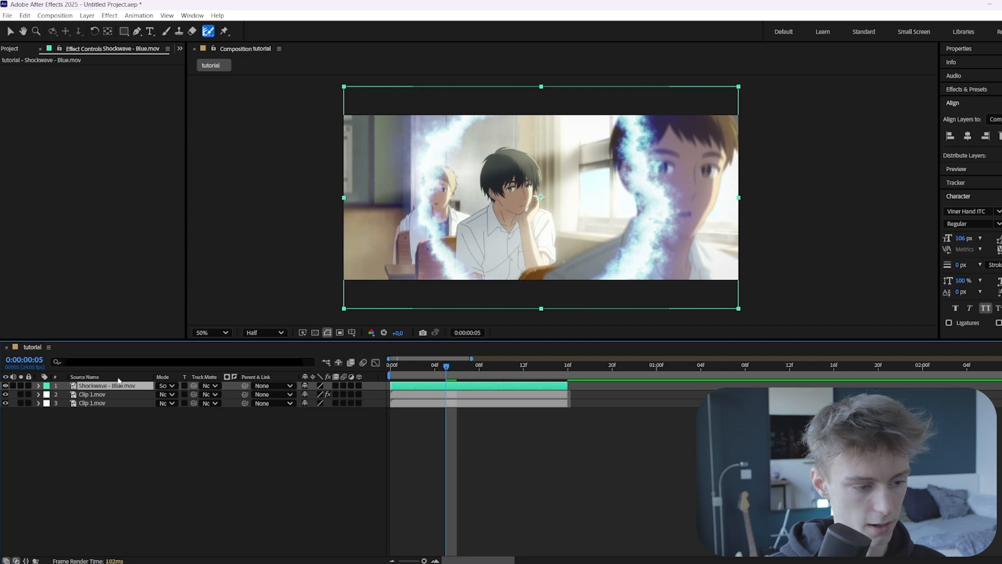
Step: Place the rotoscoped Clip 1.mov layer above Shockwave - Blue.mov, leaving the shockwave between the two clip copies
{"action": "left_click", "coordinate": [103, 395]}
{"action": "left_click_drag", "start_coordinate": [104, 395], "coordinate": [114, 388]}
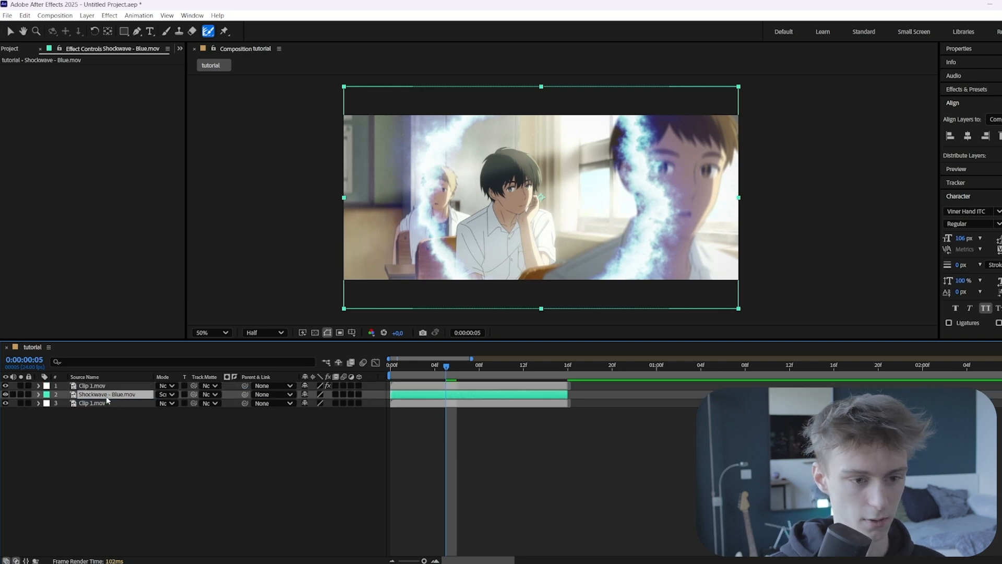
{"action": "left_click", "coordinate": [149, 404]}
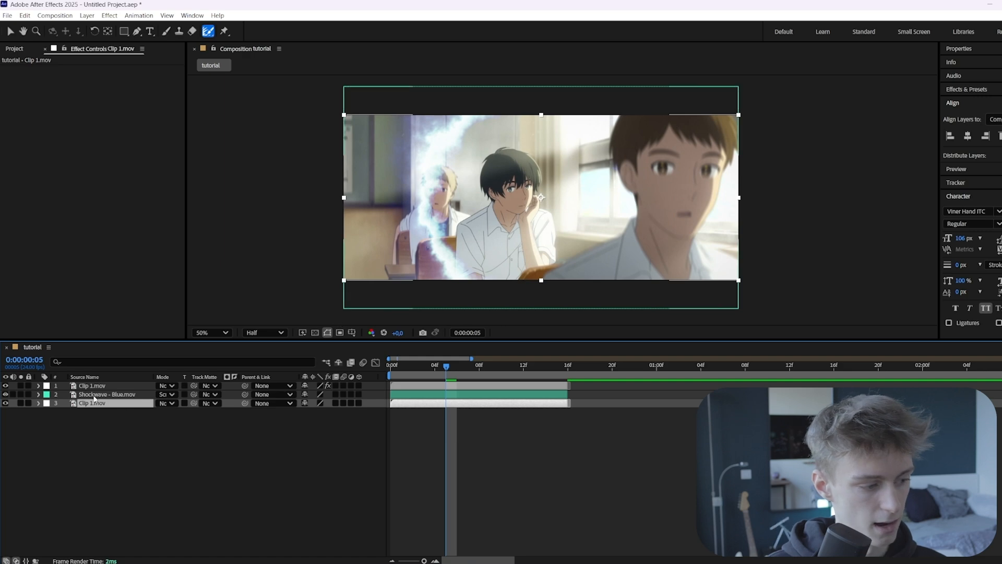
Step: Apply the VC Color Vibrance effect to the Shockwave - Blue.mov layer
{"action": "left_click", "coordinate": [149, 394]}
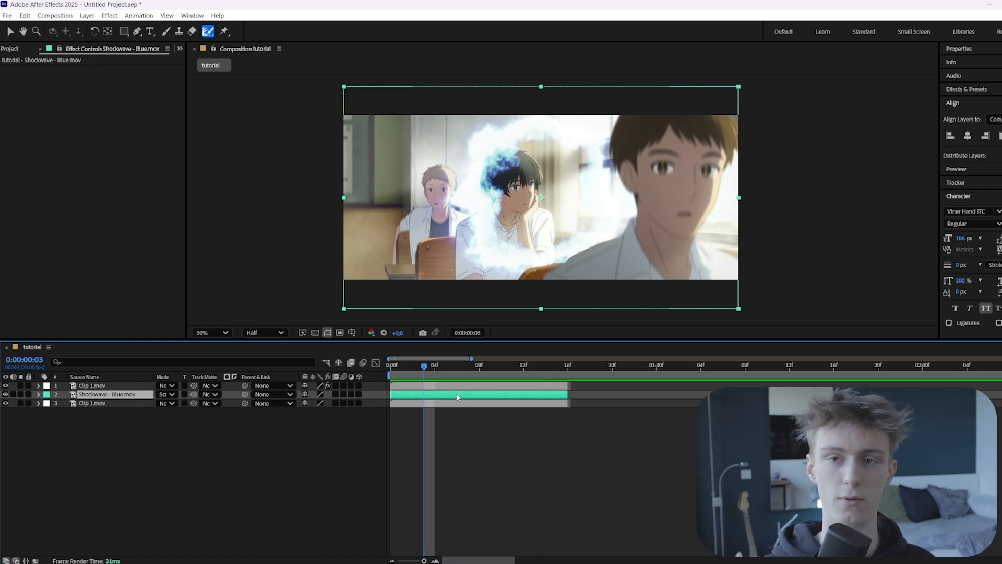
{"action": "left_click_drag", "start_coordinate": [435, 372], "coordinate": [455, 371]}
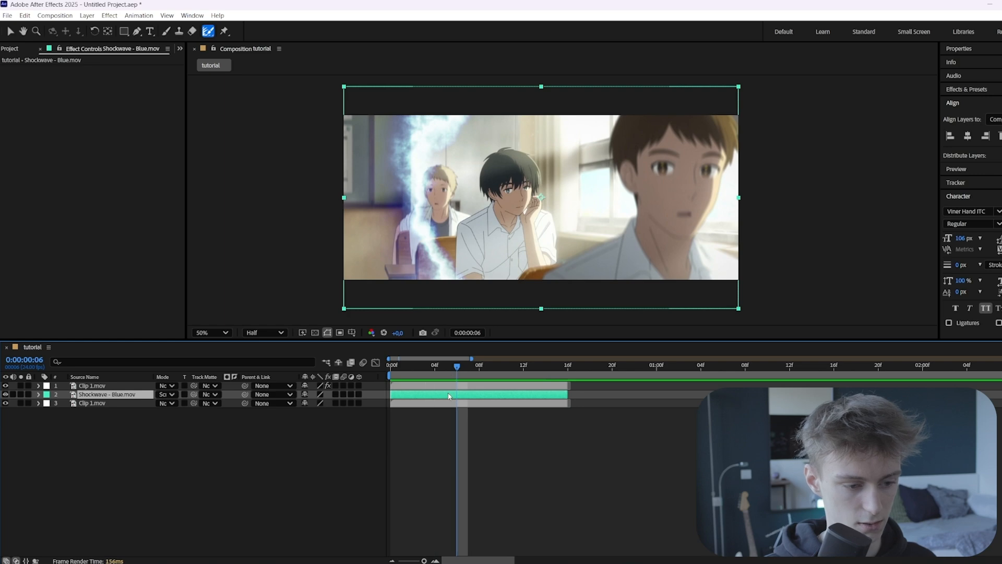
{"action": "key", "text": "ctrl+space"}
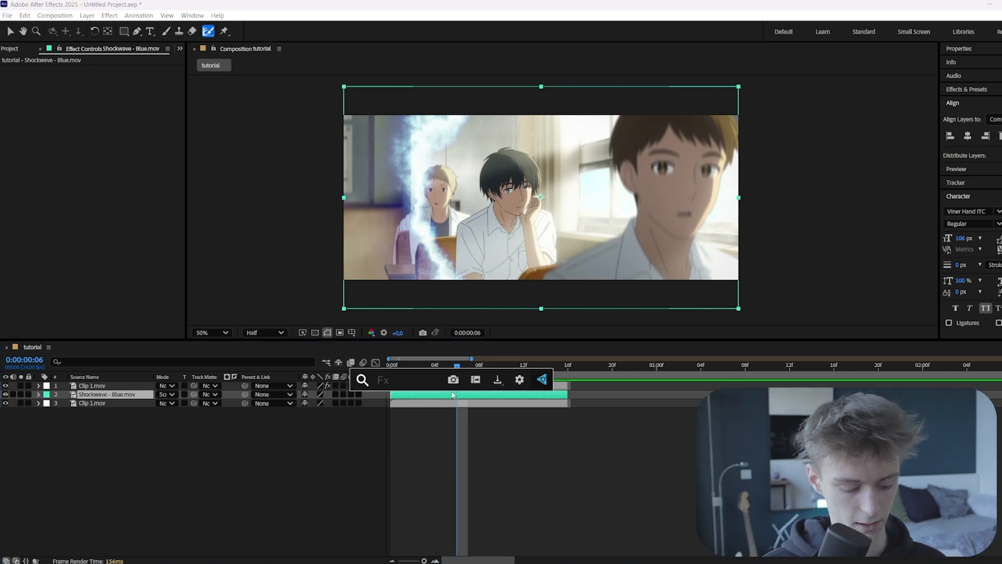
{"action": "type", "text": "vc c"}
{"action": "key", "text": "Return"}
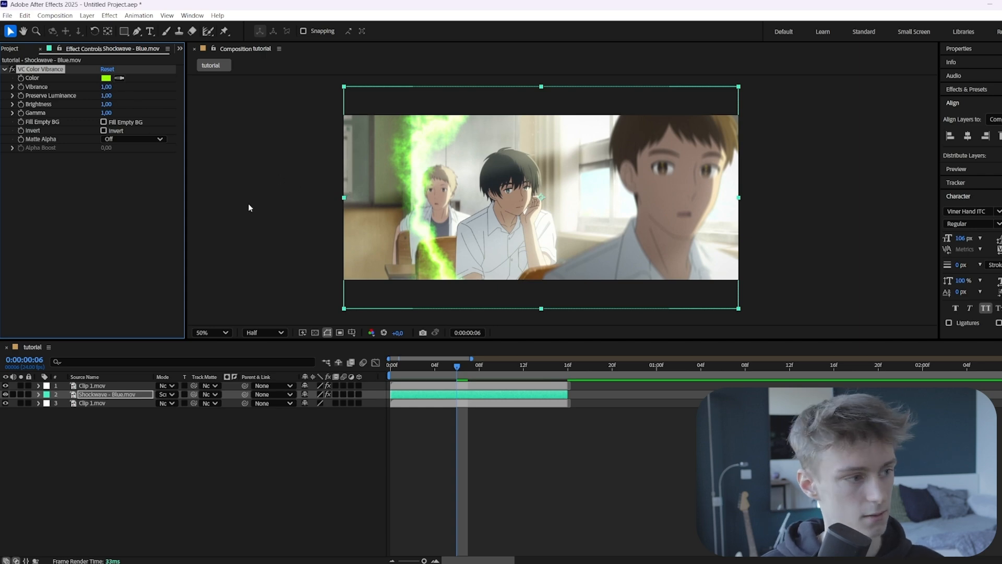
Step: Change the VC Color Vibrance color on the Shockwave - Blue.mov layer to orange
{"action": "left_click", "coordinate": [106, 79]}
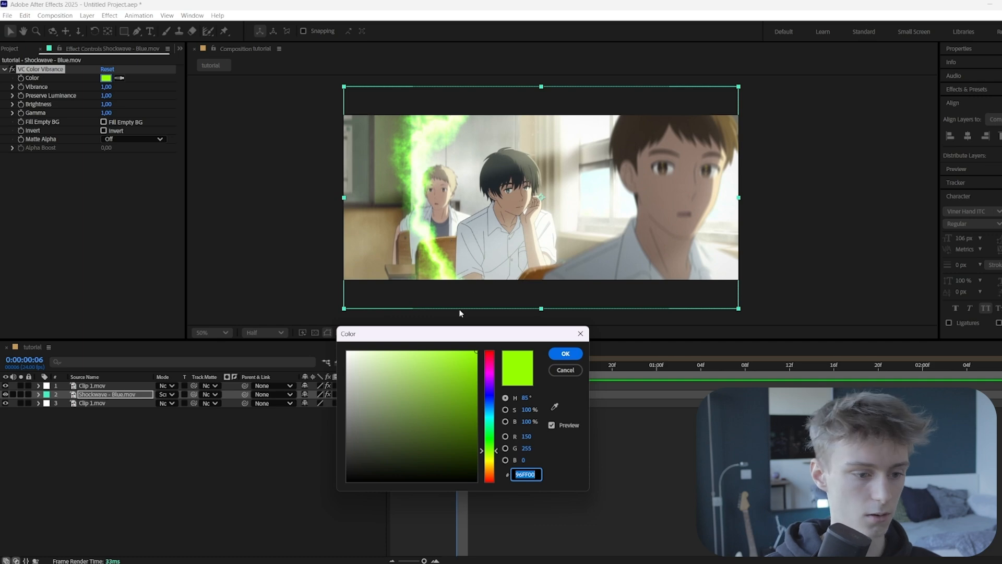
{"action": "left_click", "coordinate": [491, 469]}
{"action": "key", "text": "Return"}
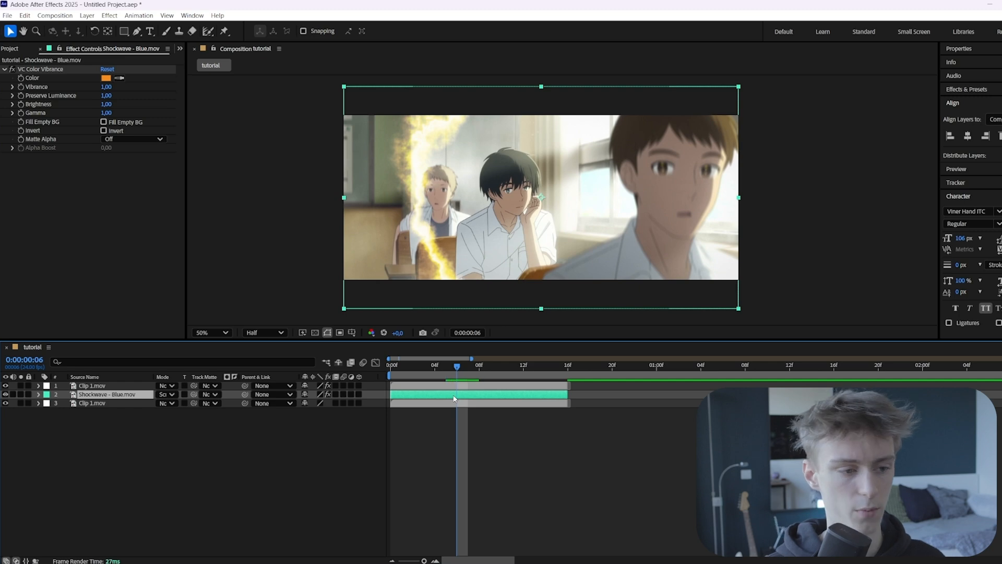
Step: Add an adjustment layer above the top Clip 1.mov layer and trim its end to match the clips
{"action": "left_click", "coordinate": [452, 385]}
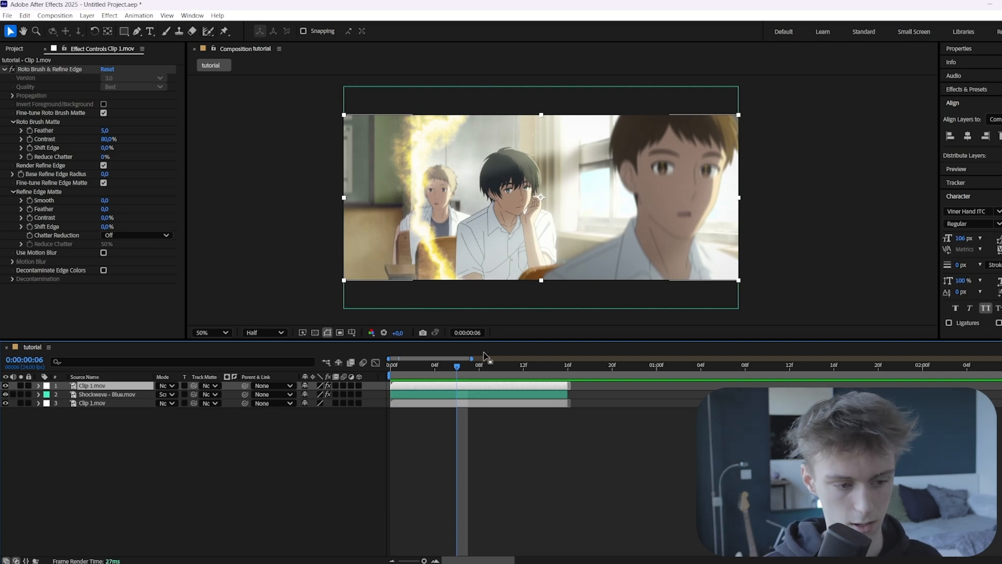
{"action": "key", "text": "ctrl+alt+y"}
{"action": "right_click", "coordinate": [378, 384]}
{"action": "mouse_move", "coordinate": [410, 391]}
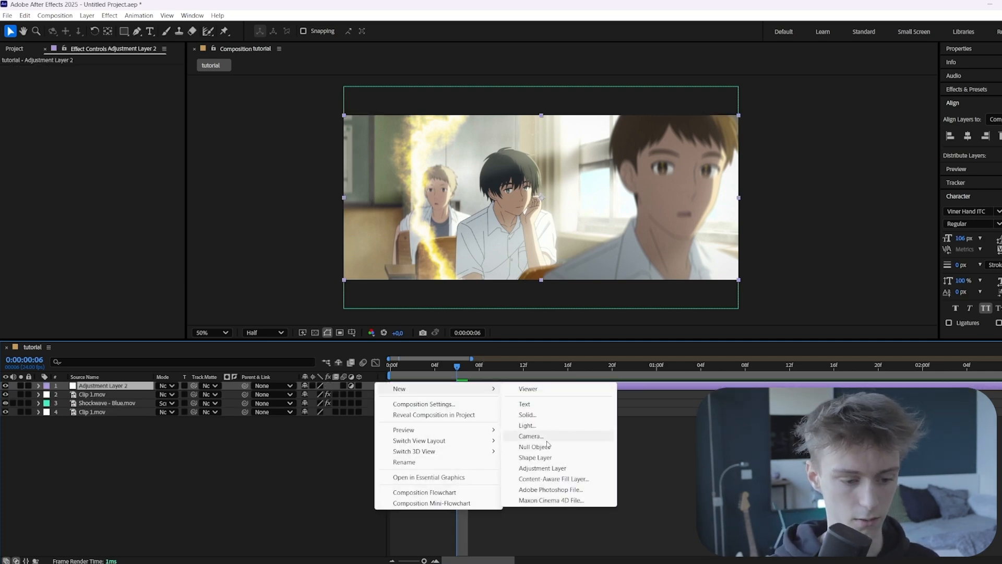
{"action": "left_click", "coordinate": [680, 450]}
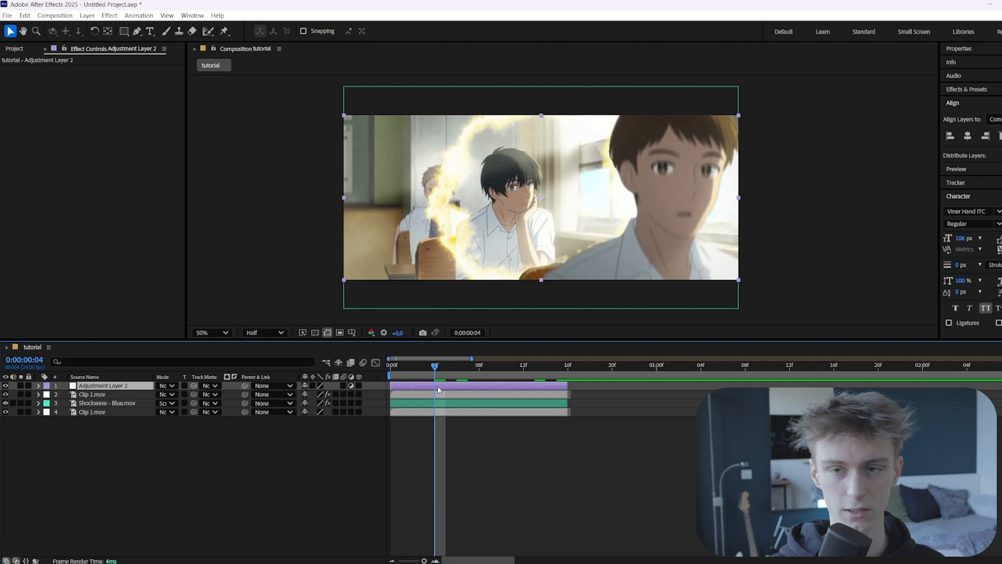
Step: Apply Lumetri Color to Adjustment Layer 2 with Temperature 16, Tint -14, Contrast 38, Highlights 14 and Shadows -40
{"action": "key", "text": "ctrl+space"}
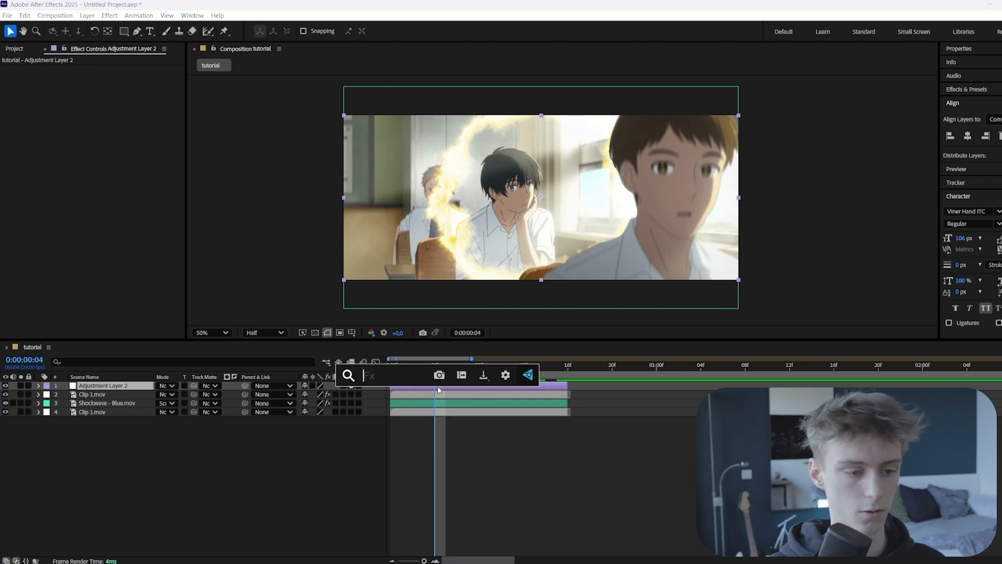
{"action": "type", "text": "lum"}
{"action": "key", "text": "Return"}
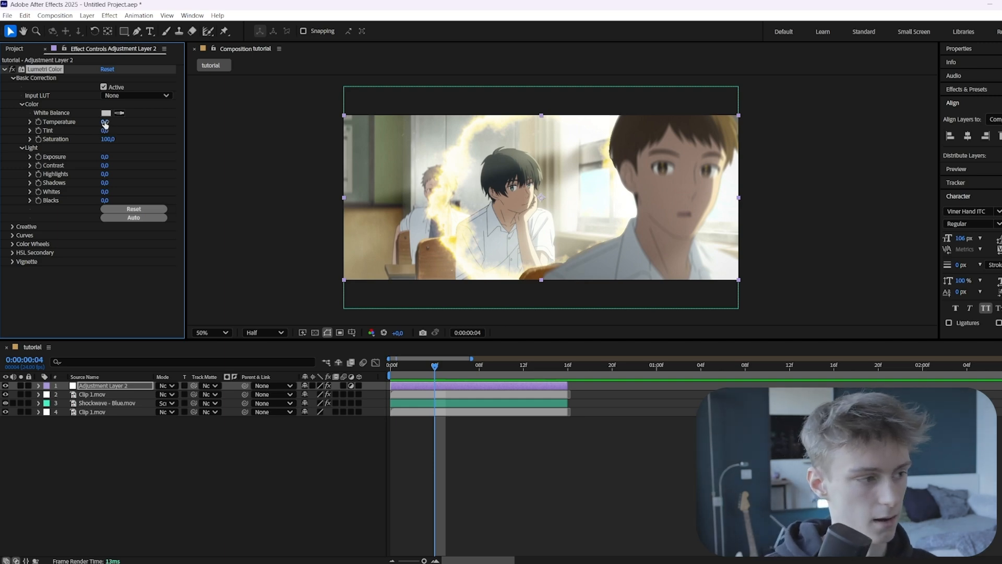
{"action": "mouse_move", "coordinate": [105, 122]}
{"action": "left_mouse_down"}
{"action": "mouse_move", "coordinate": [117, 122]}
{"action": "mouse_move", "coordinate": [93, 131]}
{"action": "left_mouse_up"}
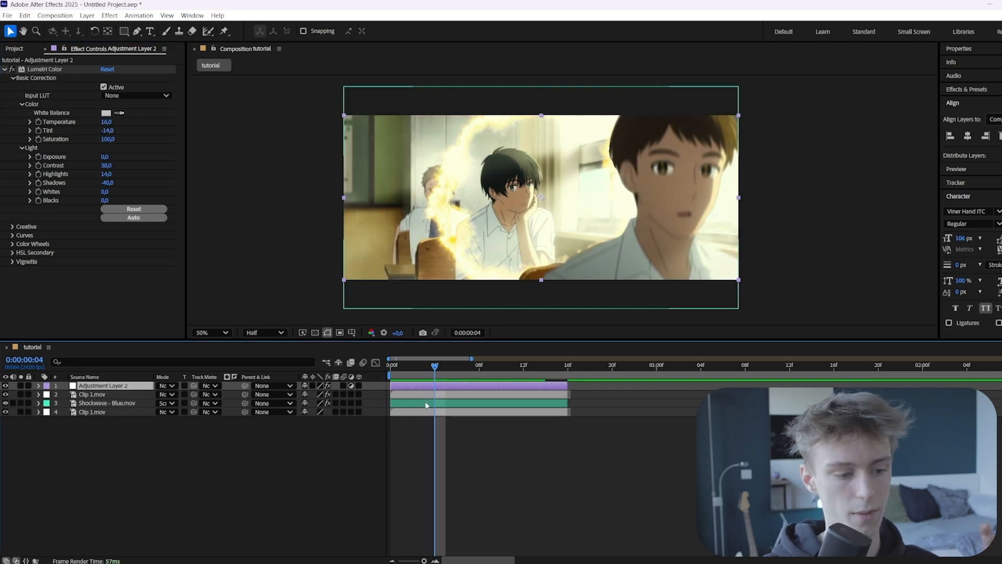
Step: Check the shockwave's color against the graded clip and apply Lumetri Color to the Shockwave - Blue.mov layer
{"action": "left_click", "coordinate": [439, 403]}
{"action": "left_click_drag", "start_coordinate": [455, 191], "coordinate": [491, 190]}
{"action": "scroll", "coordinate": [490, 189], "scroll_direction": "up", "scroll_amount": 1}
{"action": "left_click_drag", "start_coordinate": [530, 162], "coordinate": [651, 137]}
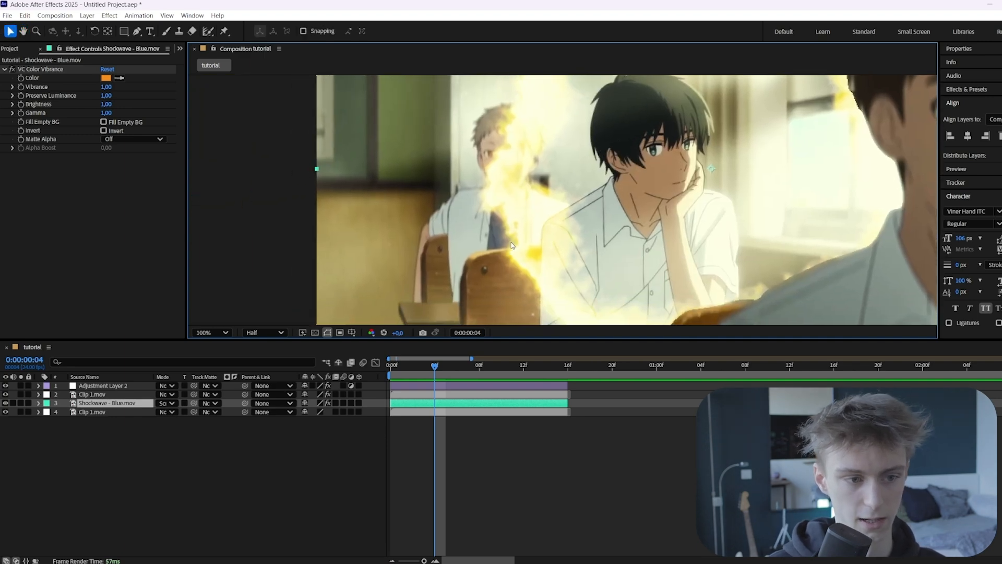
{"action": "scroll", "coordinate": [533, 202], "scroll_direction": "down", "scroll_amount": 1}
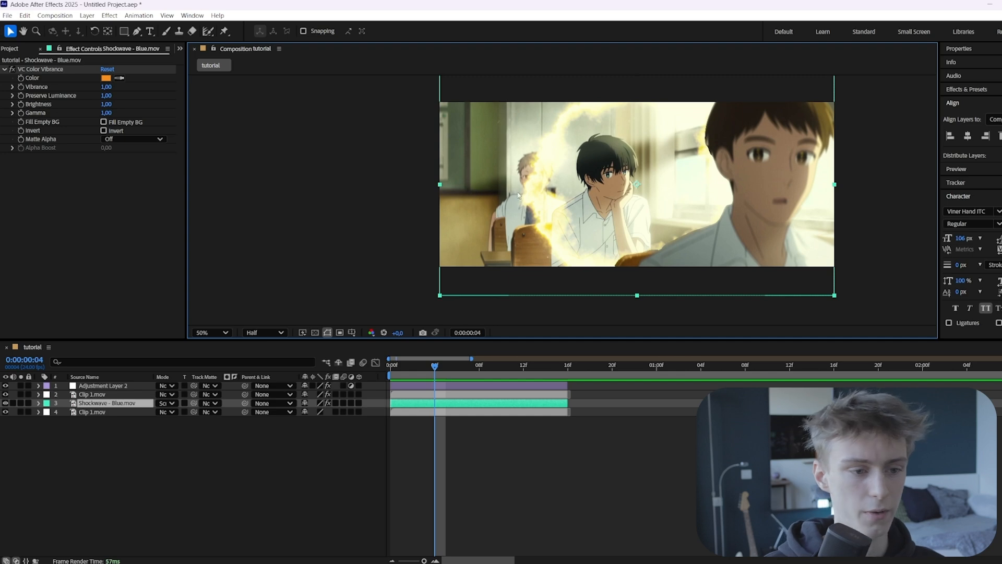
{"action": "left_click_drag", "start_coordinate": [563, 193], "coordinate": [496, 200]}
{"action": "left_click", "coordinate": [455, 403]}
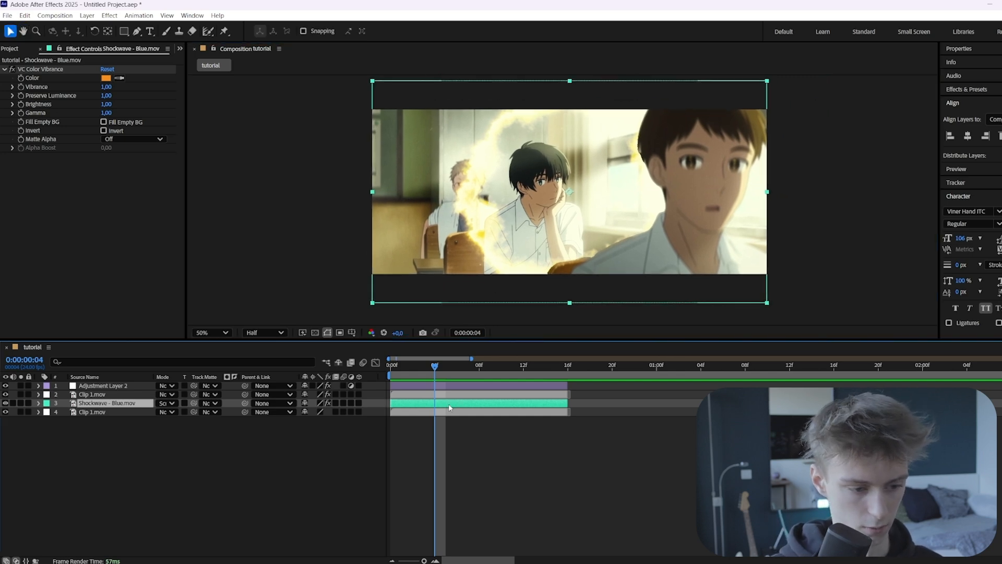
{"action": "key", "text": "ctrl+space"}
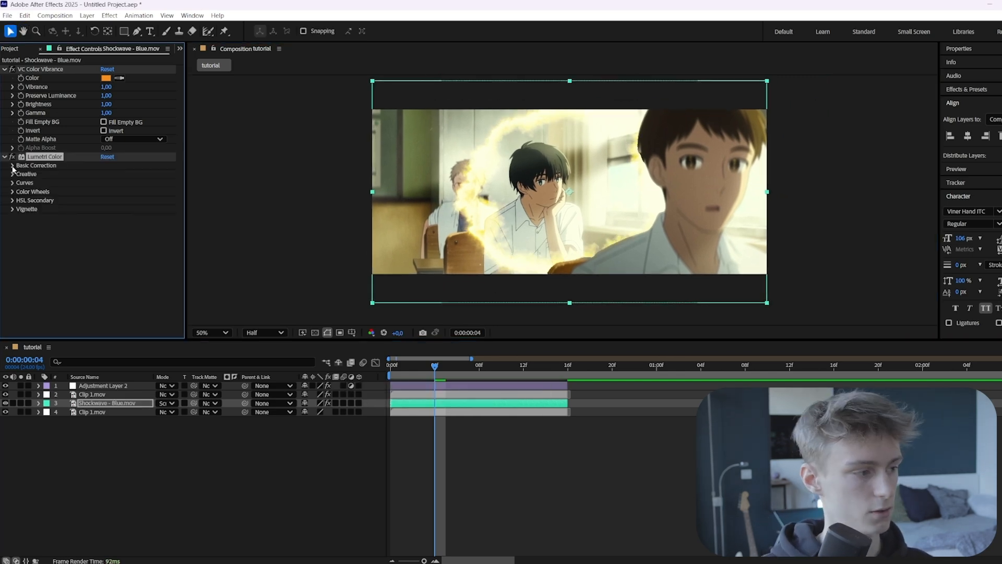
{"action": "left_click", "coordinate": [13, 166]}
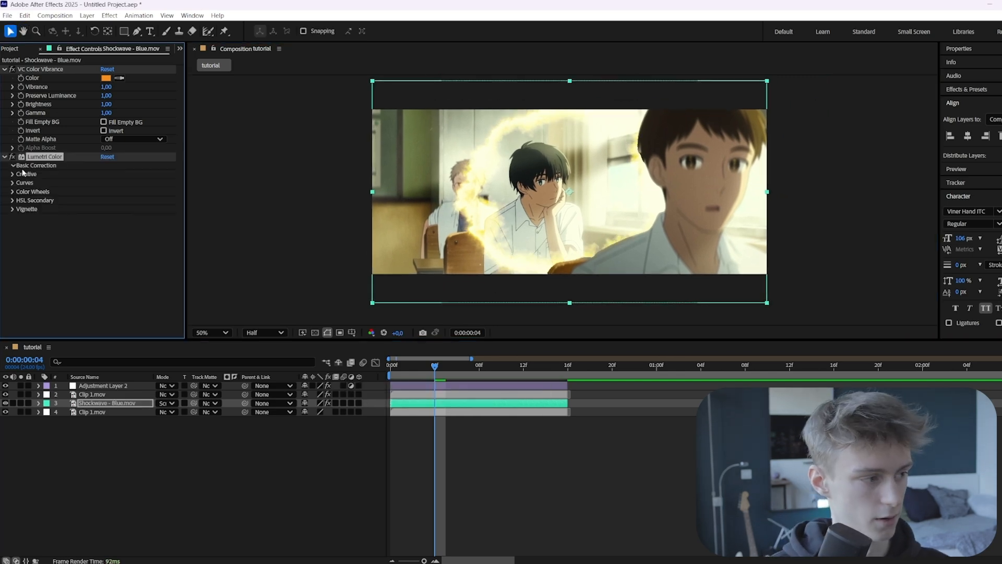
Step: Set the shockwave's Lumetri Color to Temperature 11, Tint -7, Saturation 85, Highlights -30, Shadows -10 and Whites -37
{"action": "scroll", "coordinate": [82, 199], "scroll_direction": "down", "scroll_amount": 1}
{"action": "scroll", "coordinate": [429, 166], "scroll_direction": "up", "scroll_amount": 1}
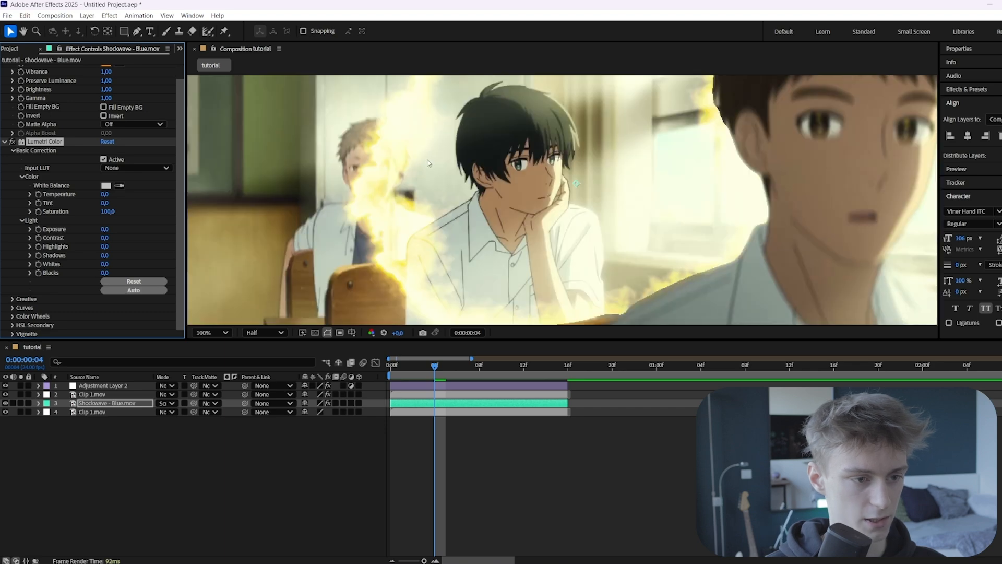
{"action": "left_click_drag", "start_coordinate": [437, 163], "coordinate": [526, 147]}
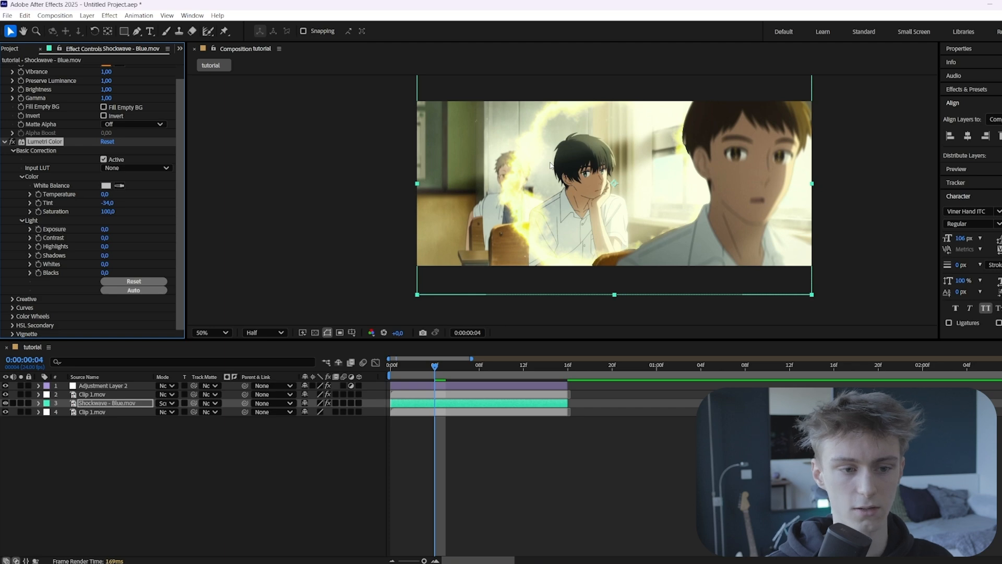
{"action": "key", "text": "."}
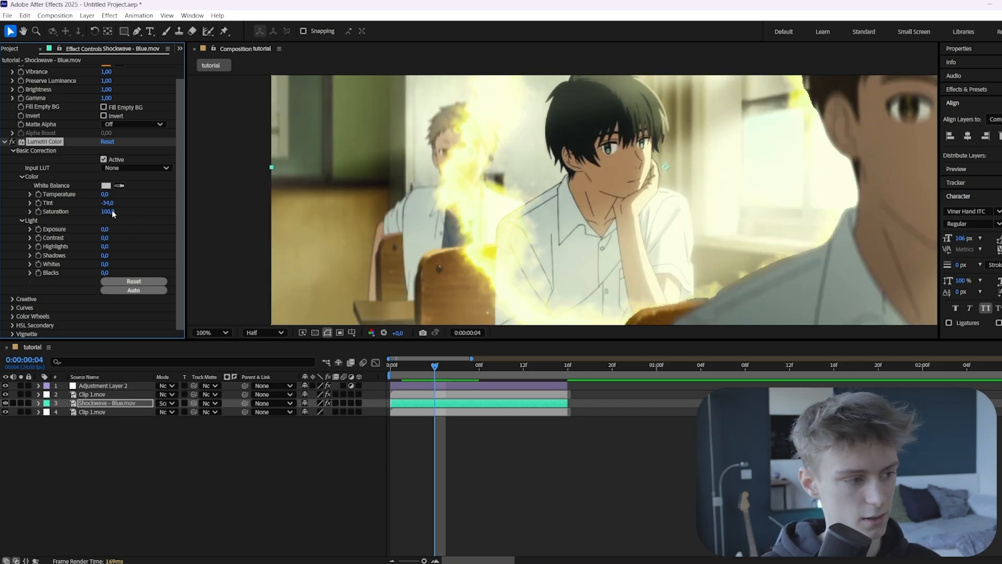
{"action": "left_click_drag", "start_coordinate": [108, 205], "coordinate": [116, 205]}
{"action": "scroll", "coordinate": [517, 183], "scroll_direction": "down", "scroll_amount": 1}
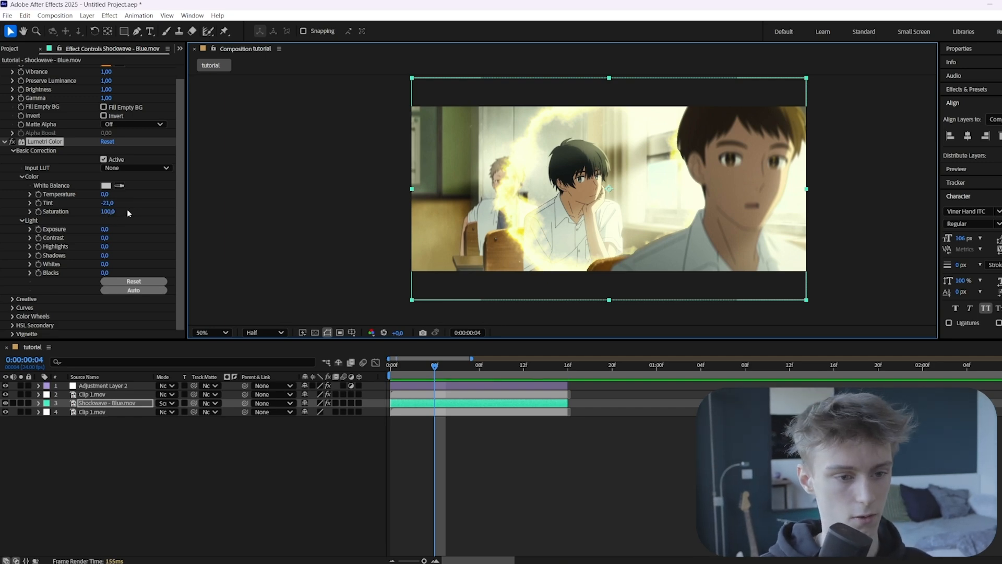
{"action": "left_click_drag", "start_coordinate": [108, 213], "coordinate": [105, 212]}
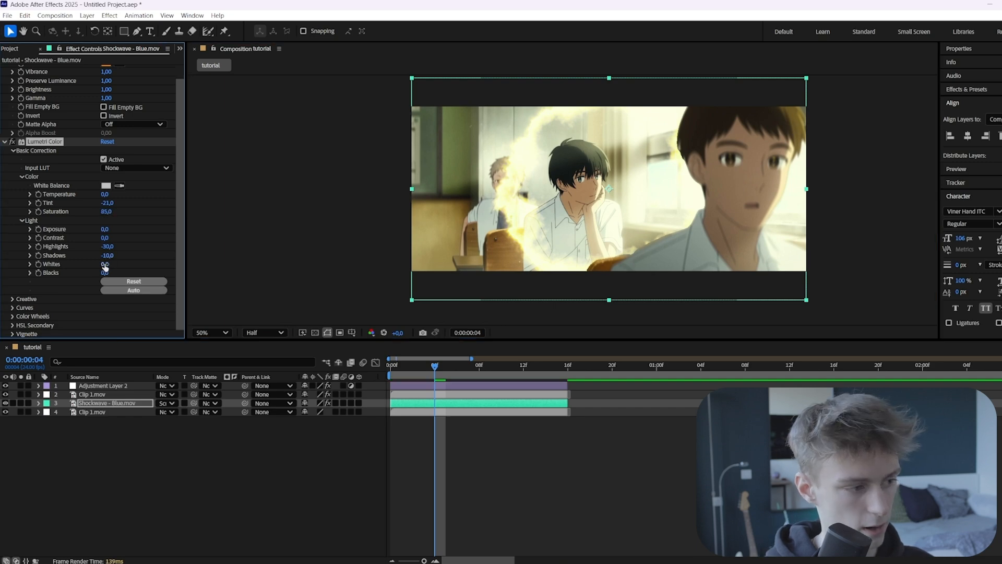
{"action": "left_click_drag", "start_coordinate": [105, 265], "coordinate": [123, 265]}
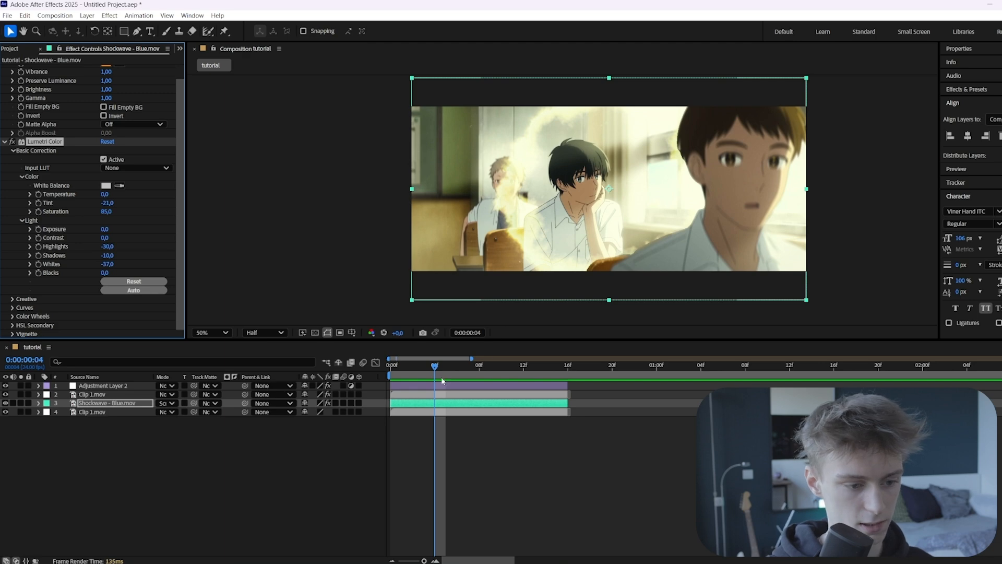
{"action": "left_click_drag", "start_coordinate": [443, 368], "coordinate": [469, 371]}
{"action": "scroll", "coordinate": [128, 166], "scroll_direction": "up", "scroll_amount": 1}
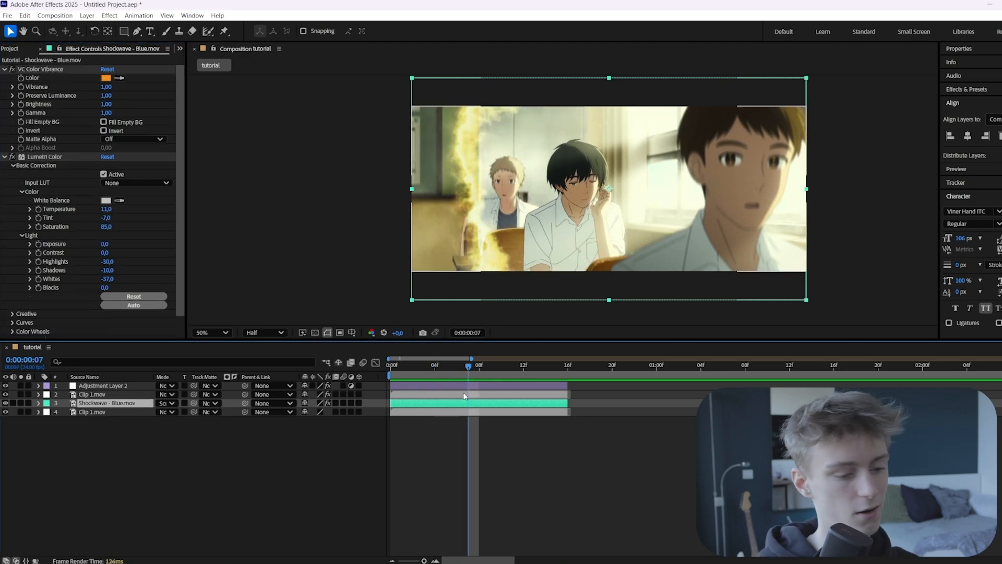
Step: Set the Lumetri Color Saturation on Adjustment Layer 2 to 86
{"action": "left_click", "coordinate": [469, 386]}
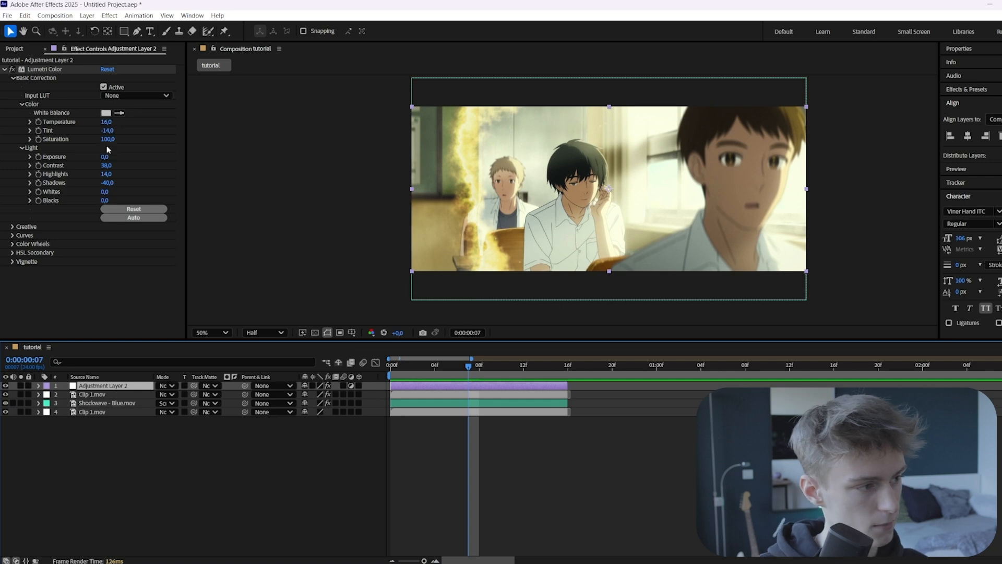
{"action": "left_click", "coordinate": [168, 129]}
{"action": "left_click_drag", "start_coordinate": [108, 141], "coordinate": [100, 140]}
{"action": "scroll", "coordinate": [616, 186], "scroll_direction": "down", "scroll_amount": 2}
{"action": "scroll", "coordinate": [561, 207], "scroll_direction": "up", "scroll_amount": 2}
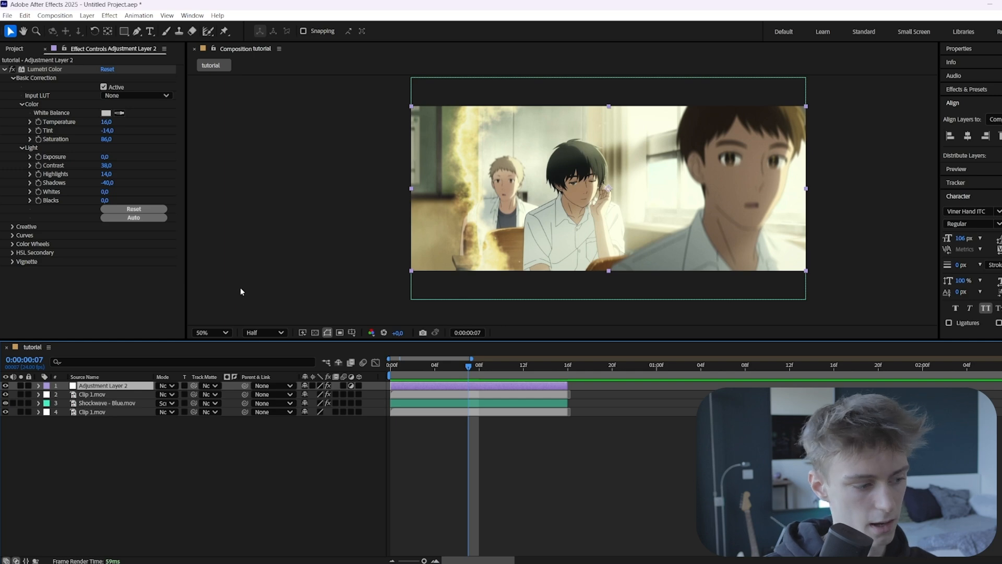
Step: With Adjustment Layer 2 hidden, apply Lumetri Color to the bottom Clip 1.mov layer and set its Temperature to 22
{"action": "left_click", "coordinate": [6, 385]}
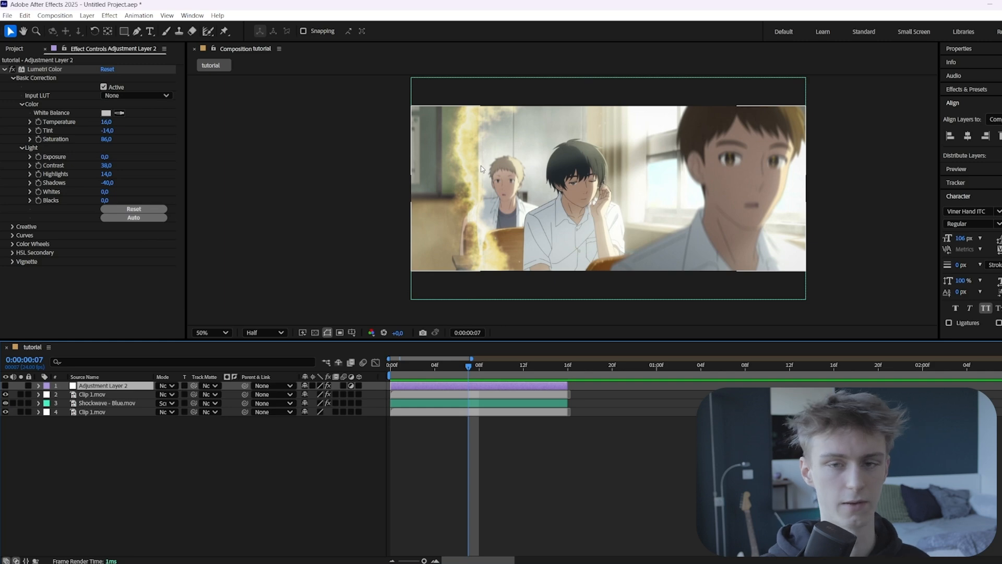
{"action": "left_click", "coordinate": [461, 414]}
{"action": "key", "text": "ctrl+space"}
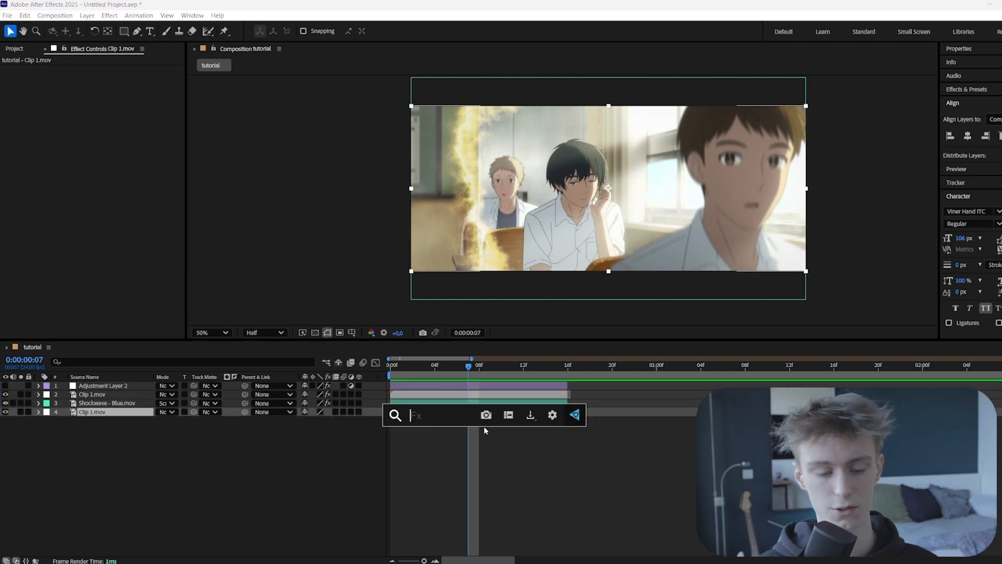
{"action": "type", "text": "lu"}
{"action": "key", "text": "Return"}
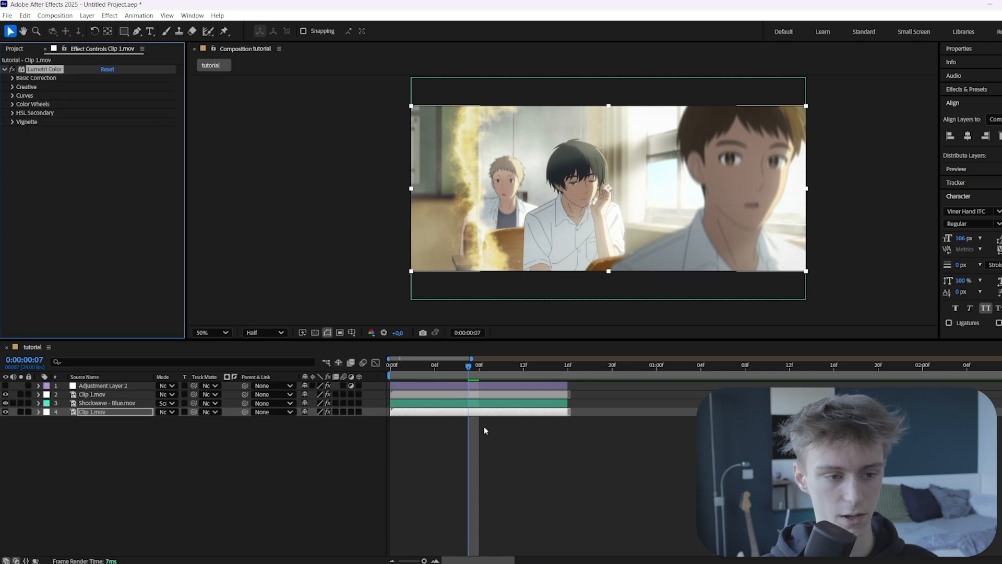
{"action": "left_click", "coordinate": [12, 79]}
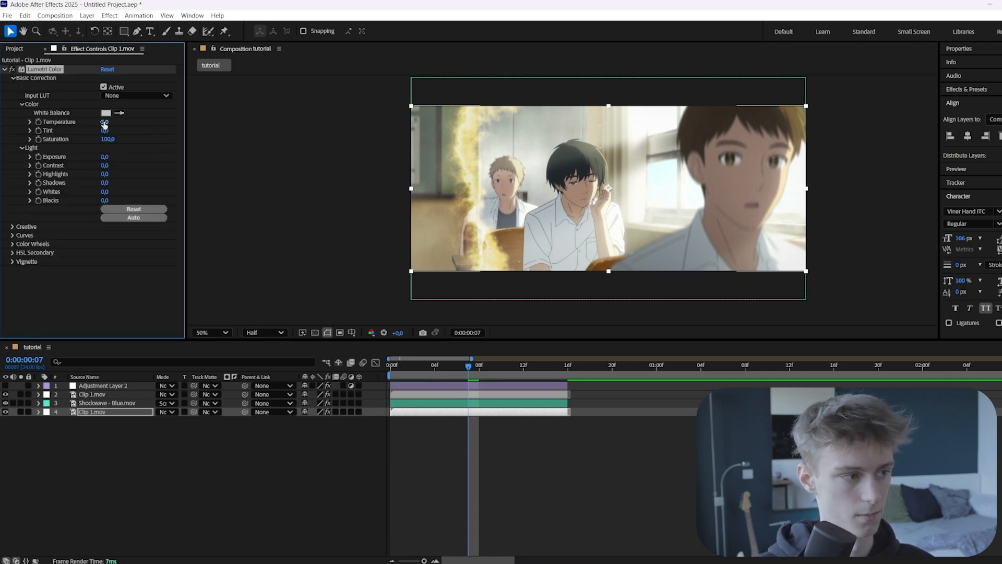
{"action": "left_click_drag", "start_coordinate": [106, 121], "coordinate": [473, 214]}
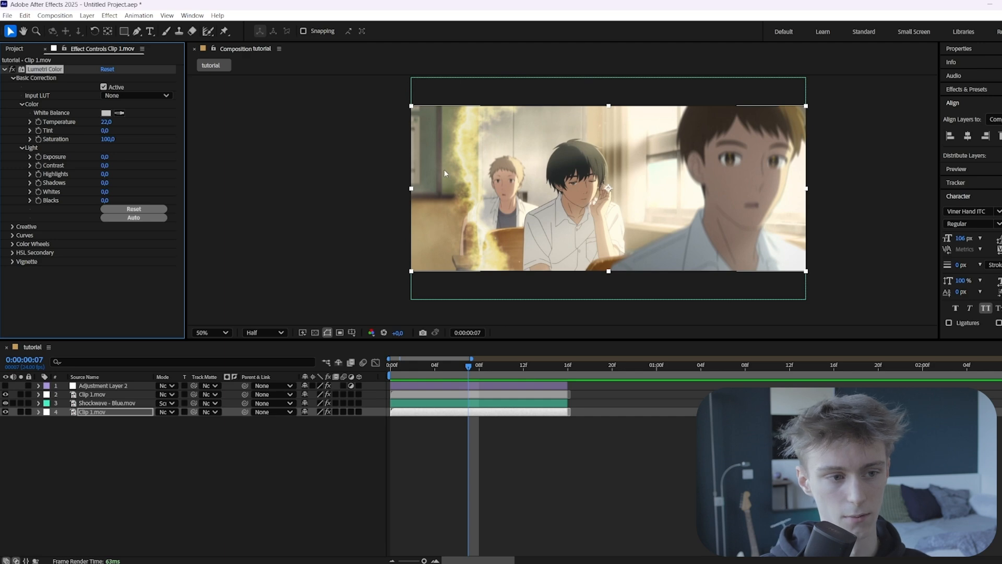
Step: Change the shockwave's VC Color Vibrance color to red-orange and make Adjustment Layer 2 visible again, checking the result at frame 8
{"action": "left_click", "coordinate": [445, 425]}
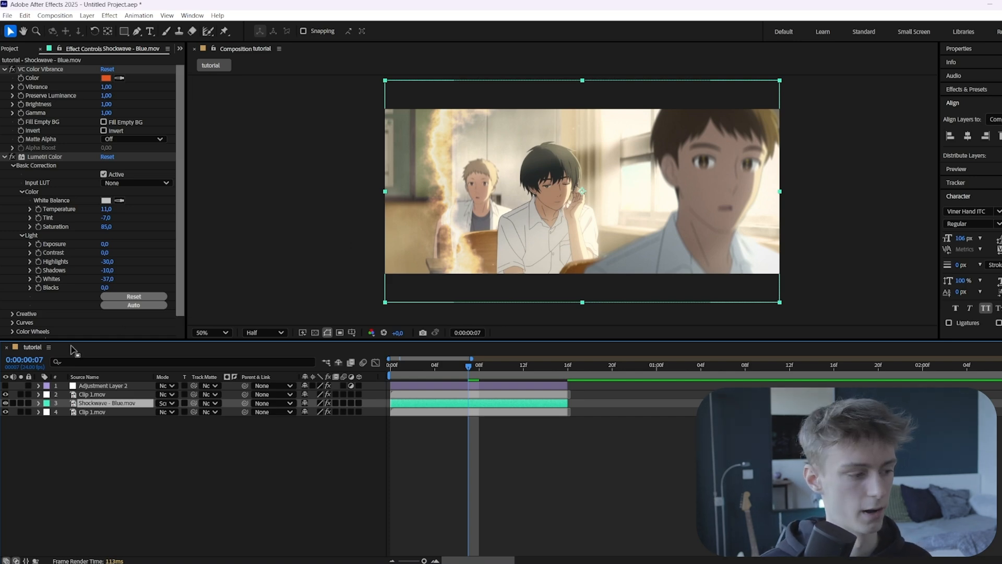
{"action": "left_click", "coordinate": [6, 386]}
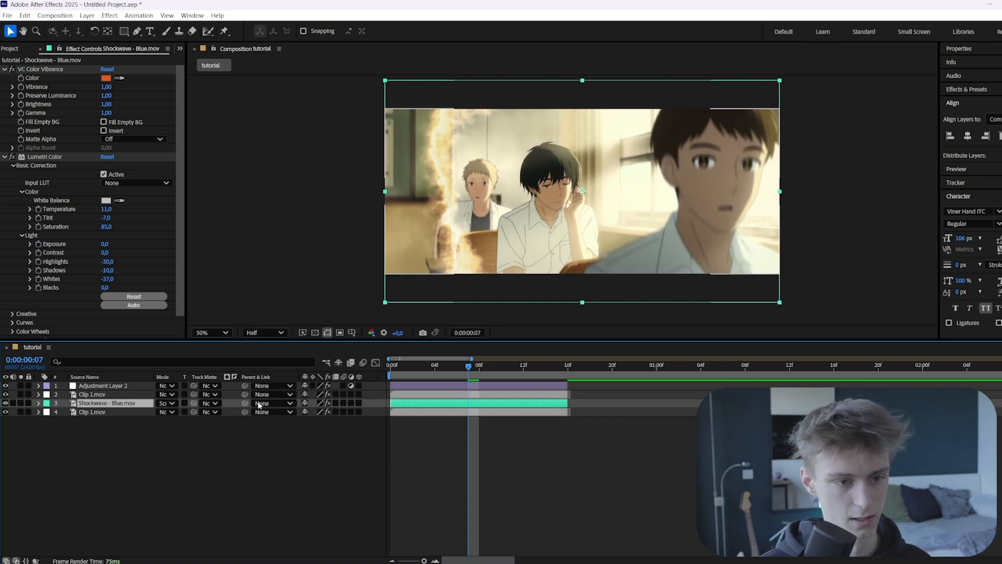
{"action": "left_click", "coordinate": [272, 449]}
{"action": "mouse_move", "coordinate": [481, 367]}
{"action": "left_mouse_down"}
{"action": "mouse_move", "coordinate": [541, 364]}
{"action": "mouse_move", "coordinate": [479, 365]}
{"action": "left_mouse_up"}
{"action": "left_click", "coordinate": [506, 208]}
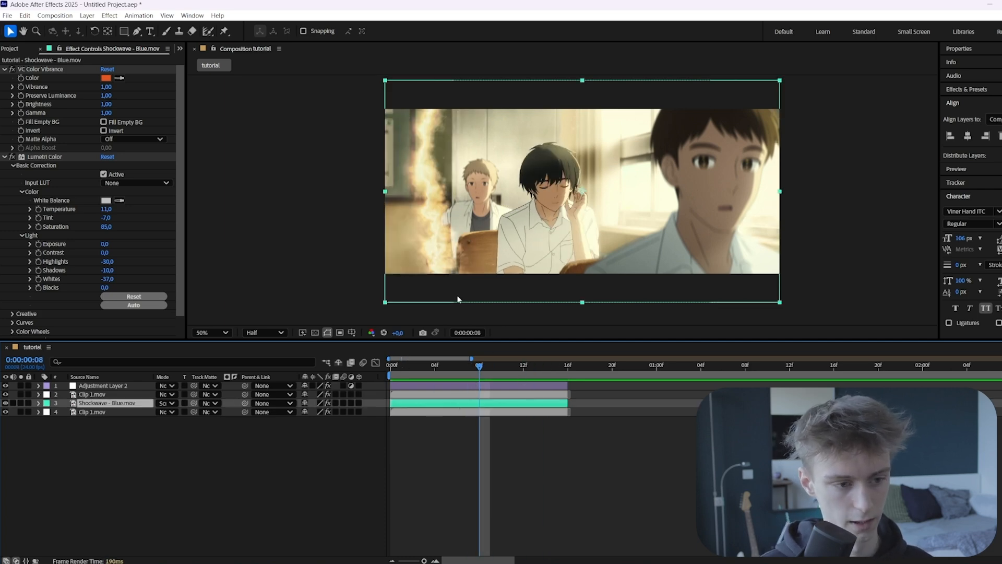
Step: Apply Deep Glow to the Shockwave - Blue.mov layer with a Radius of 317 and an Exposure of 0.29
{"action": "key", "text": "ctrl+space"}
{"action": "type", "text": "deep"}
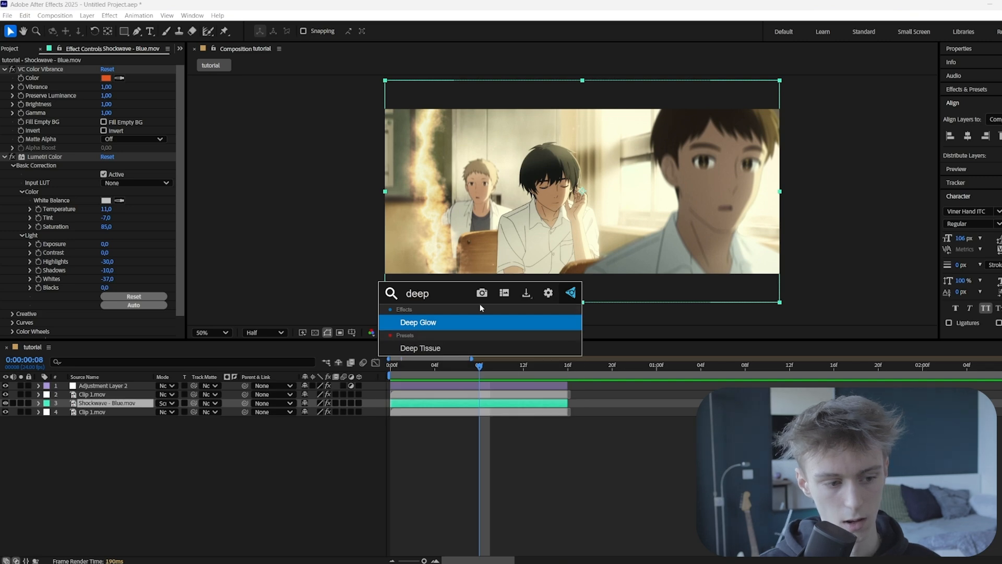
{"action": "key", "text": "Return"}
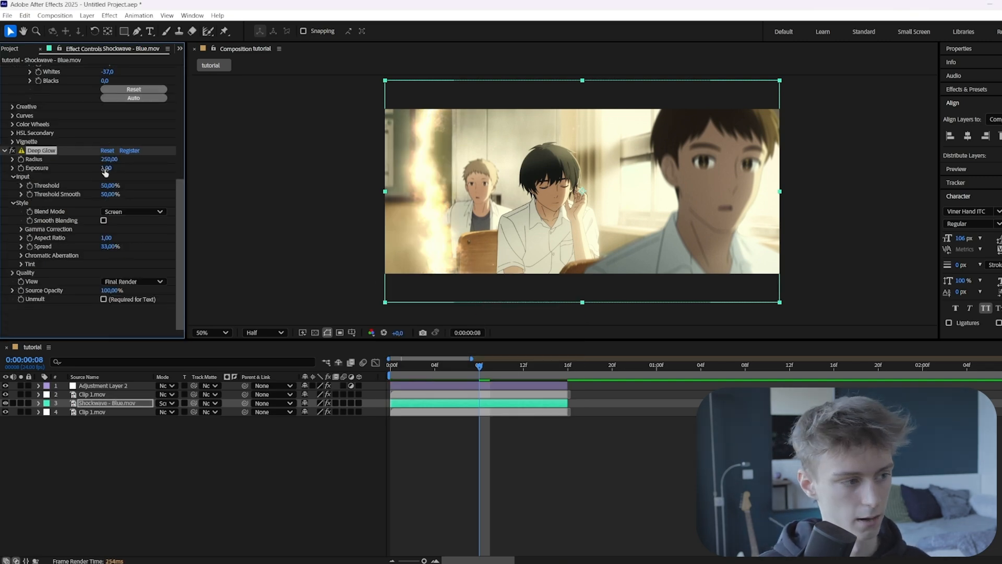
{"action": "left_click_drag", "start_coordinate": [106, 168], "coordinate": [83, 168]}
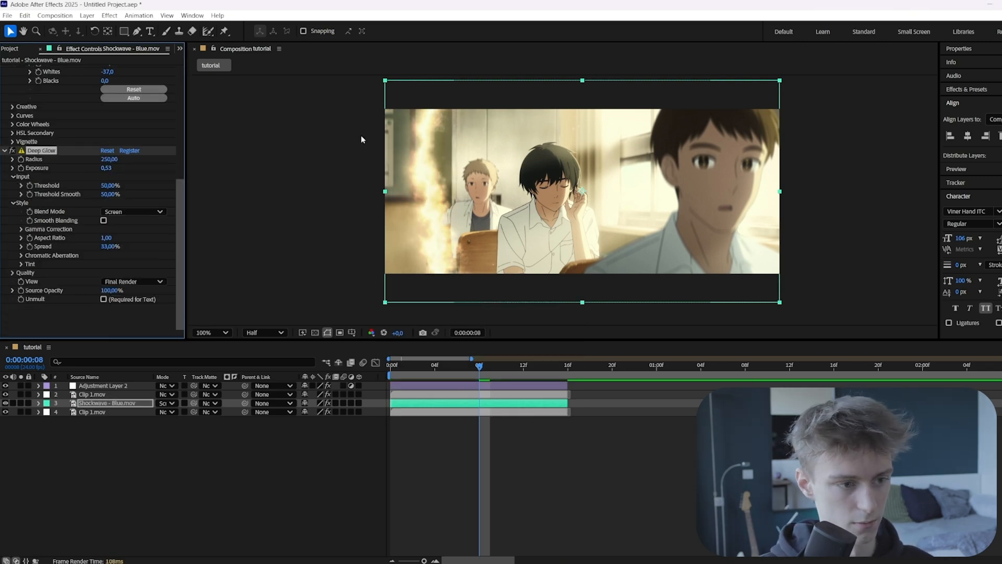
{"action": "scroll", "coordinate": [360, 137], "scroll_direction": "up", "scroll_amount": 2}
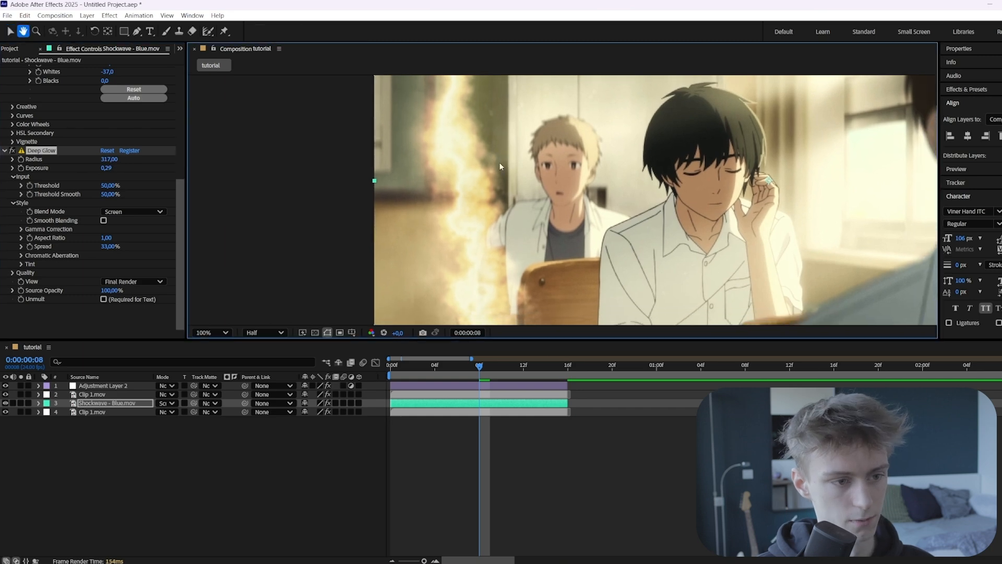
{"action": "scroll", "coordinate": [436, 213], "scroll_direction": "up", "scroll_amount": 1}
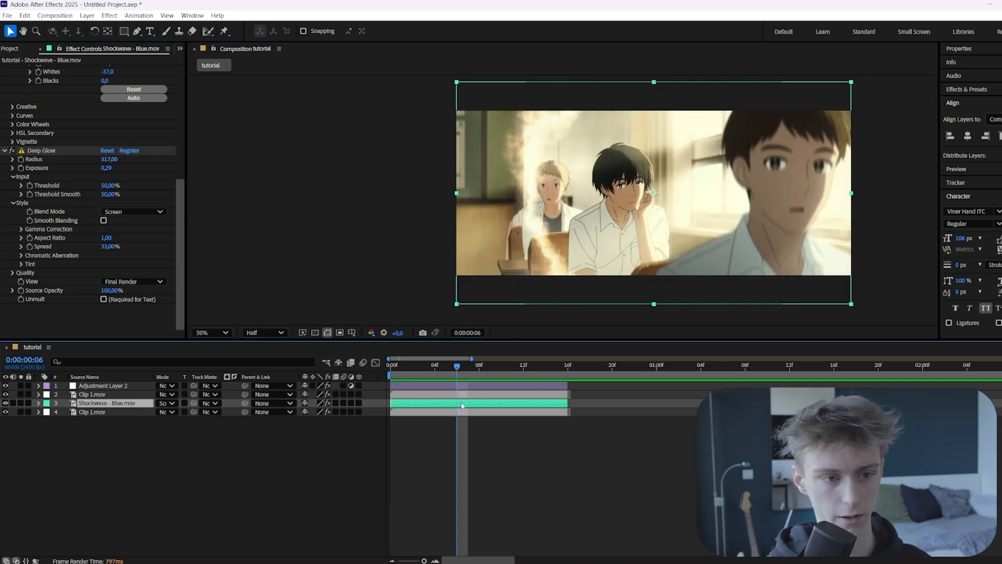
Step: Apply the Sharpen effect to the Shockwave - Blue.mov layer with a Sharpen Amount of 30
{"action": "scroll", "coordinate": [516, 197], "scroll_direction": "up", "scroll_amount": 1}
{"action": "left_click_drag", "start_coordinate": [509, 202], "coordinate": [476, 254]}
{"action": "left_click_drag", "start_coordinate": [543, 196], "coordinate": [498, 132]}
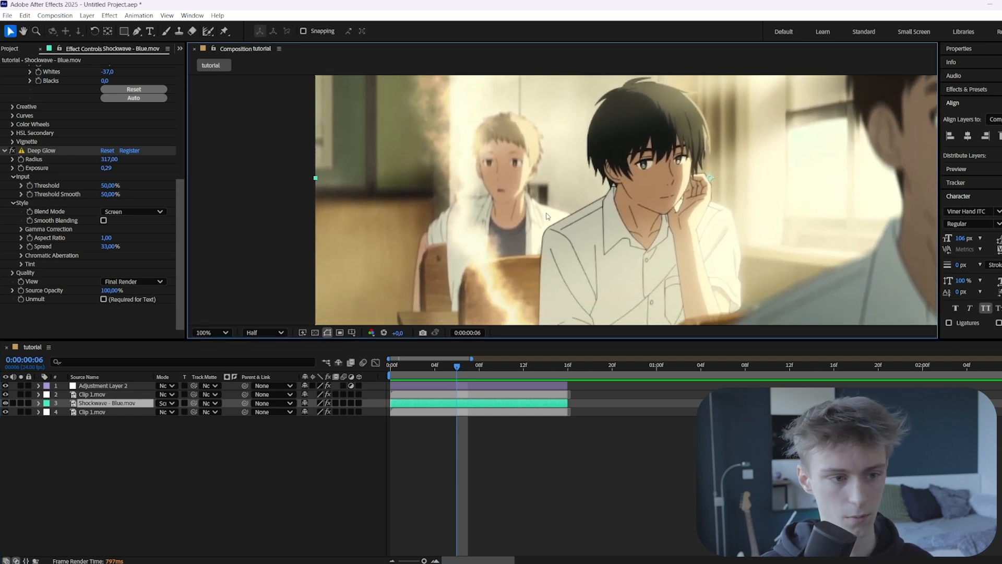
{"action": "key", "text": "ctrl+space"}
{"action": "type", "text": "sharp"}
{"action": "key", "text": "Return"}
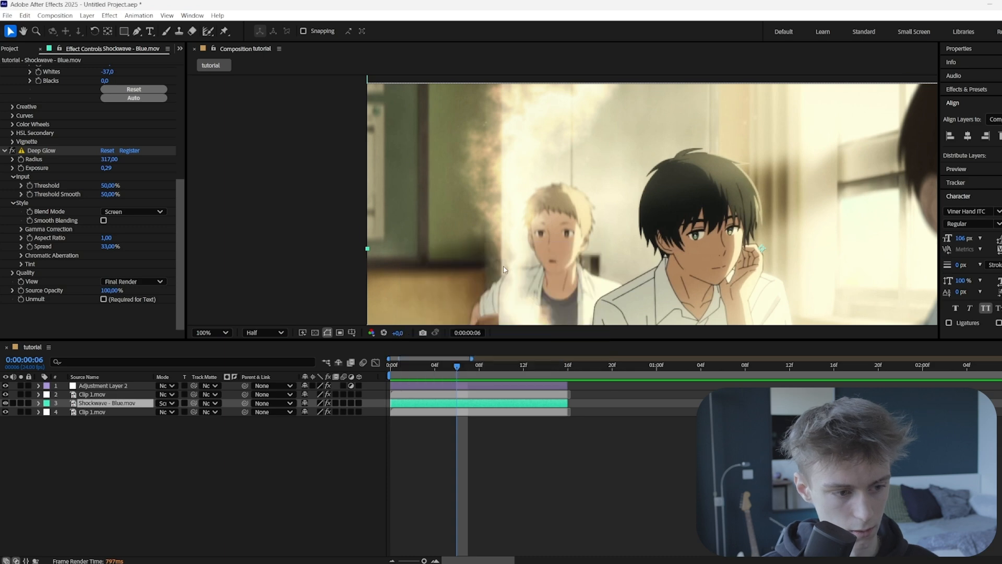
{"action": "left_click", "coordinate": [104, 335]}
{"action": "type", "text": "30"}
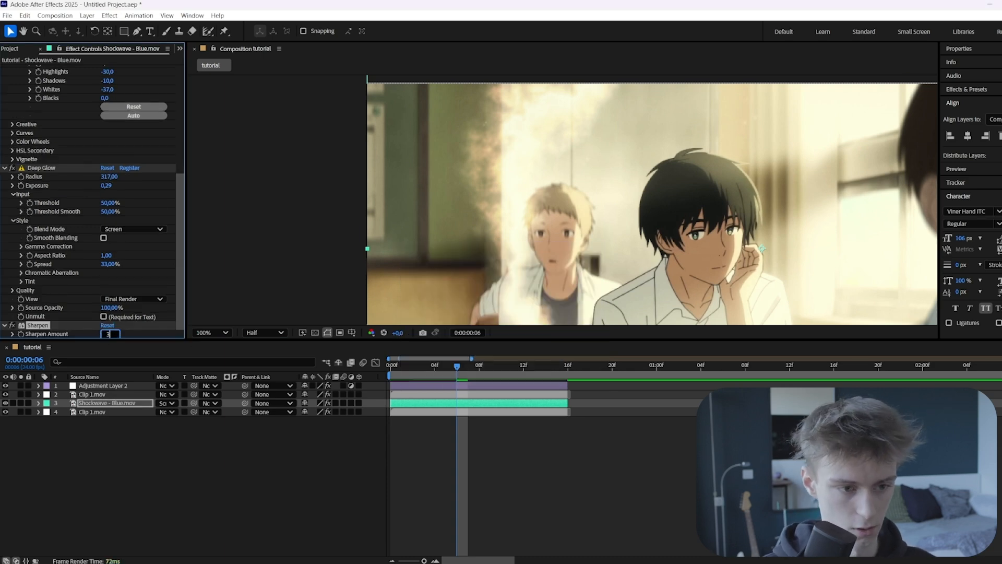
{"action": "key", "text": "Return"}
{"action": "scroll", "coordinate": [452, 154], "scroll_direction": "down", "scroll_amount": 2}
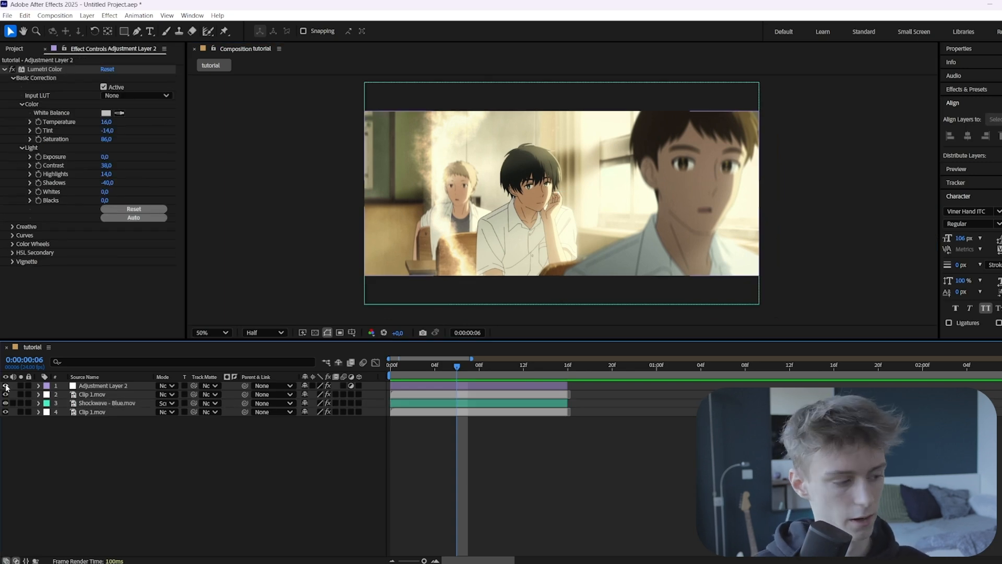
Step: Compare the shockwave composite with and without Adjustment Layer 2's color grading by switching that layer's visibility, leaving it hidden
{"action": "left_click", "coordinate": [6, 385]}
{"action": "left_click", "coordinate": [434, 208]}
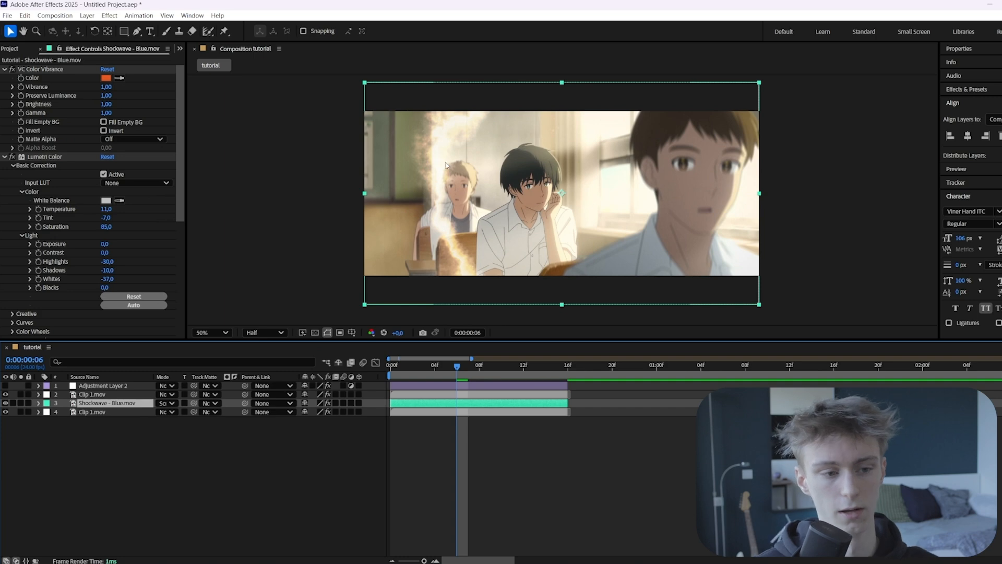
{"action": "left_click", "coordinate": [5, 385]}
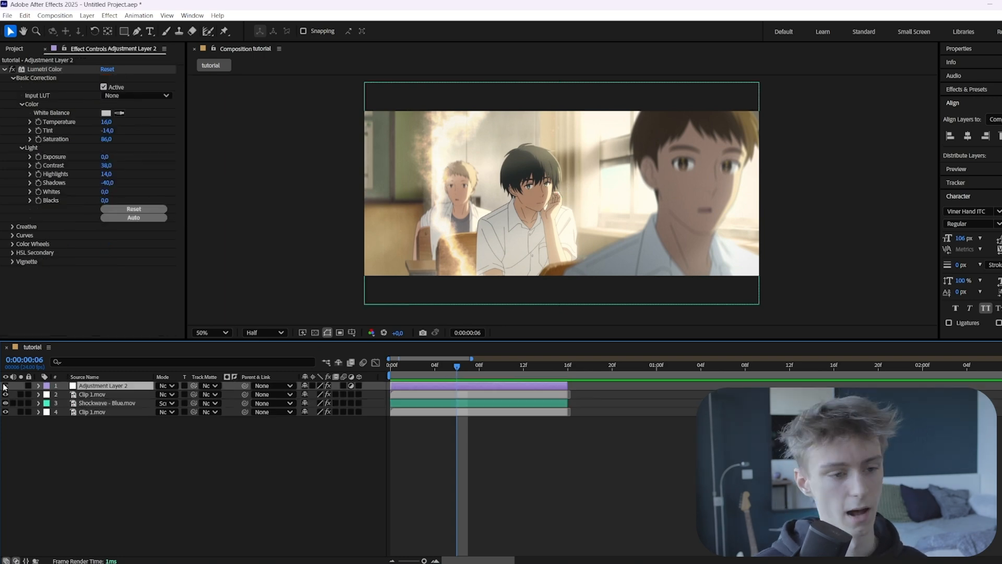
{"action": "left_click", "coordinate": [5, 385]}
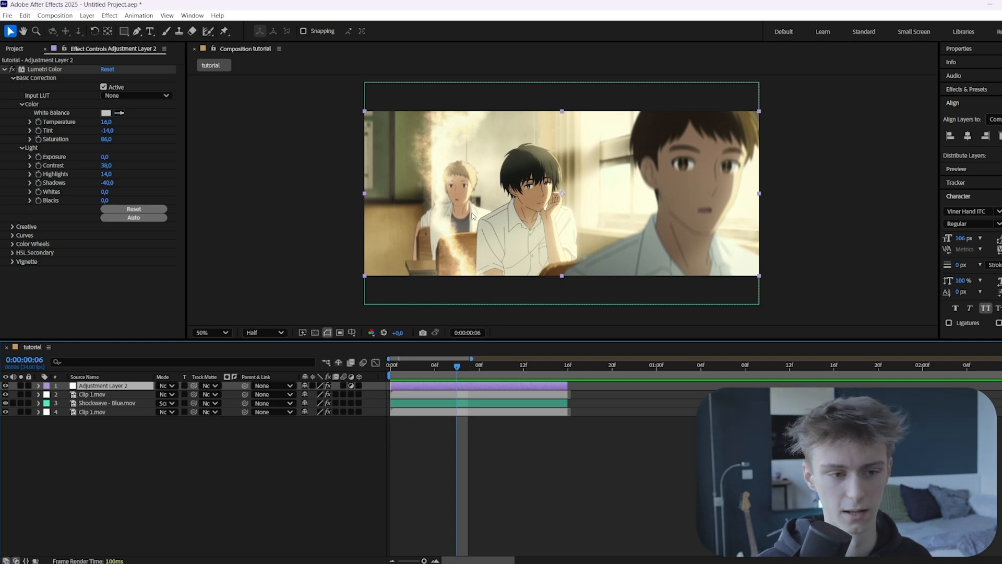
{"action": "left_click", "coordinate": [5, 386]}
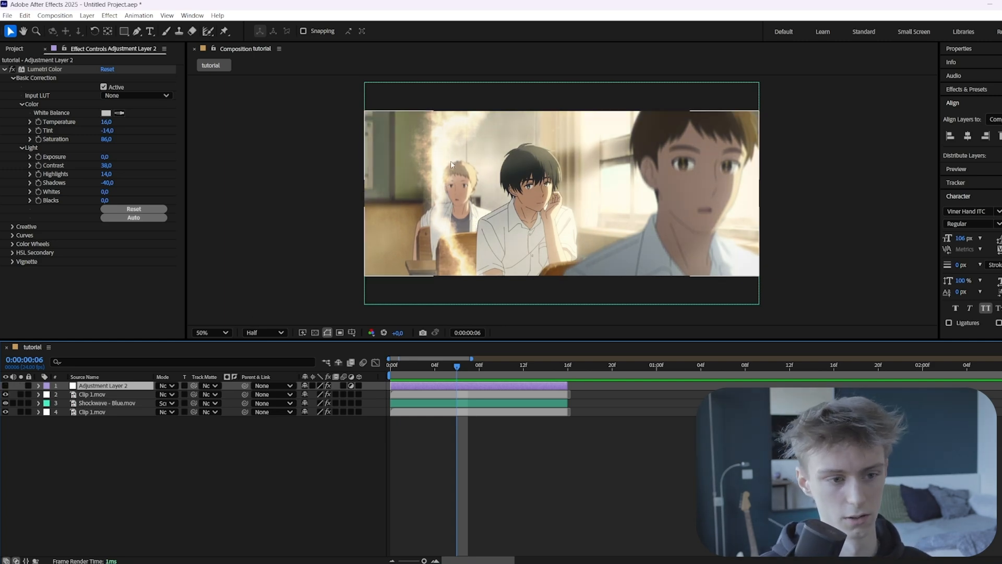